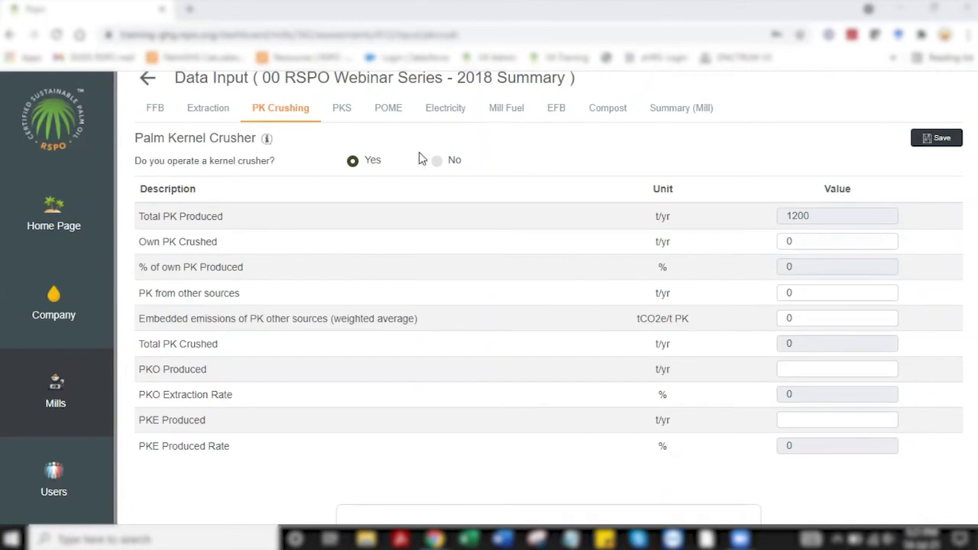
# - Start entering Own PK Crushed and check the Total PK Produced figure on the Extraction data
pyautogui.click(833, 243)
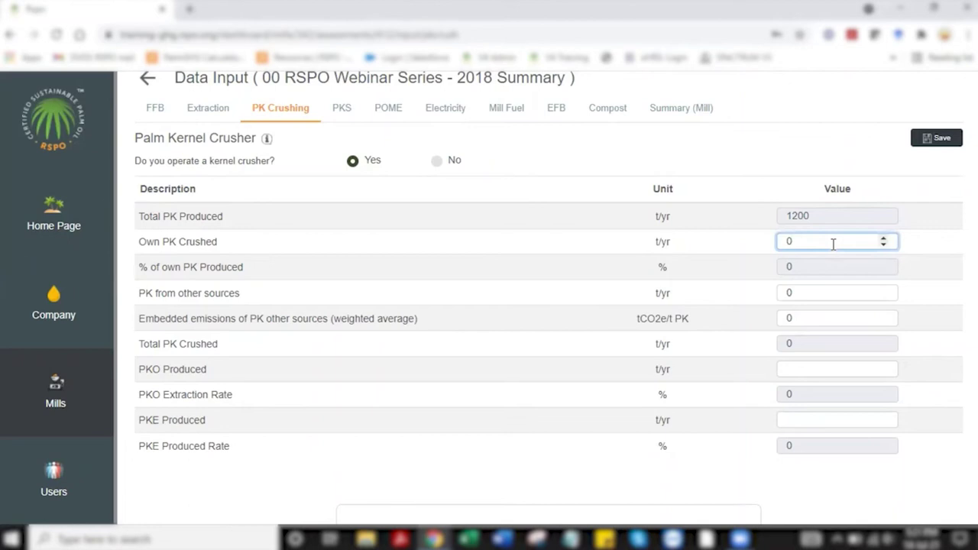
pyautogui.click(779, 218)
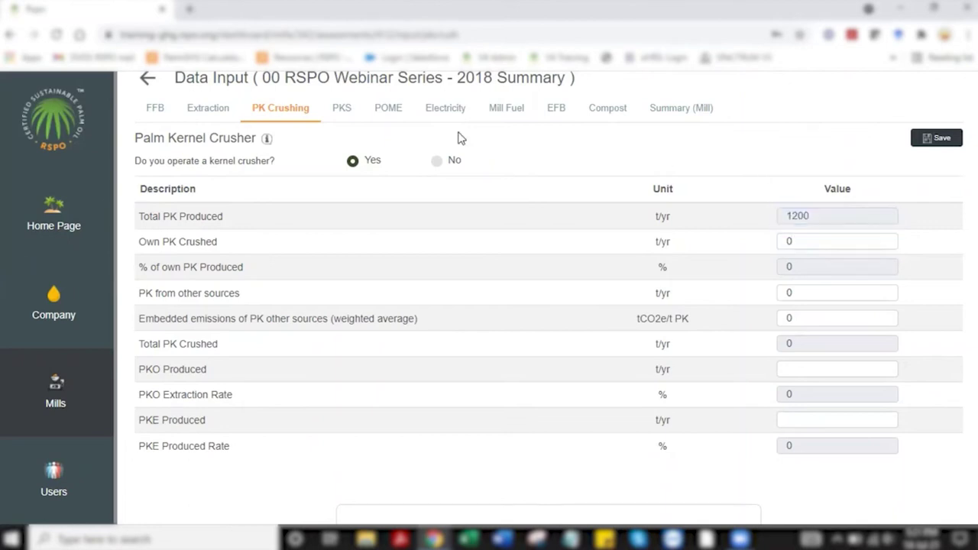
pyautogui.click(221, 112)
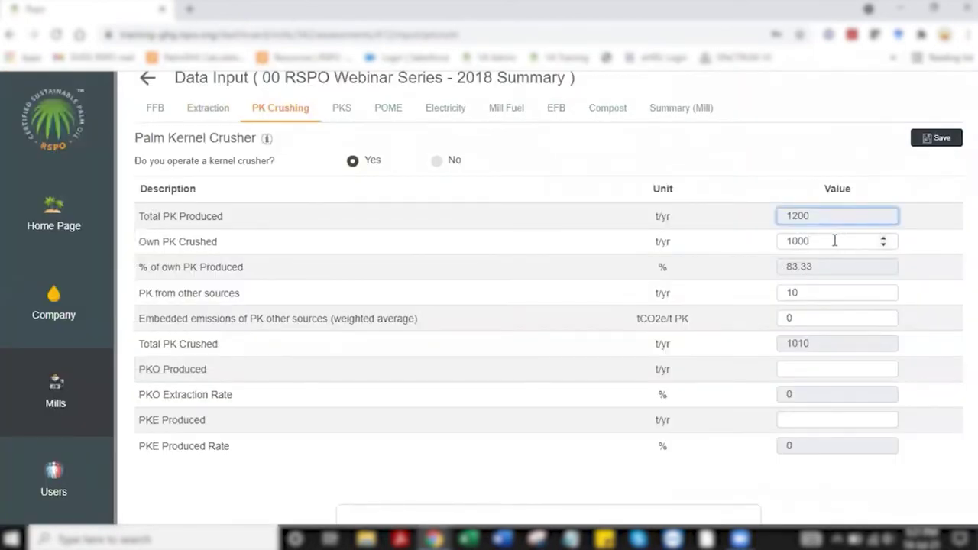
# - Set Own PK Crushed to 1000 t and PK from other sources to 100 t, with 0 embedded emissions
pyautogui.click(834, 240)
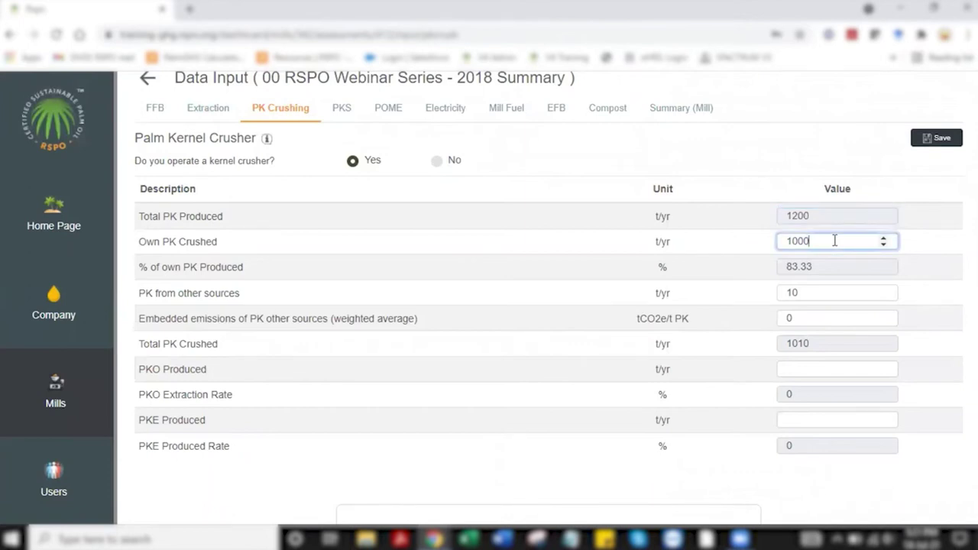
pyautogui.press('BackSpace')
pyautogui.press('BackSpace')
pyautogui.press('BackSpace')
pyautogui.press('BackSpace')
pyautogui.write('1000')
pyautogui.click(835, 266)
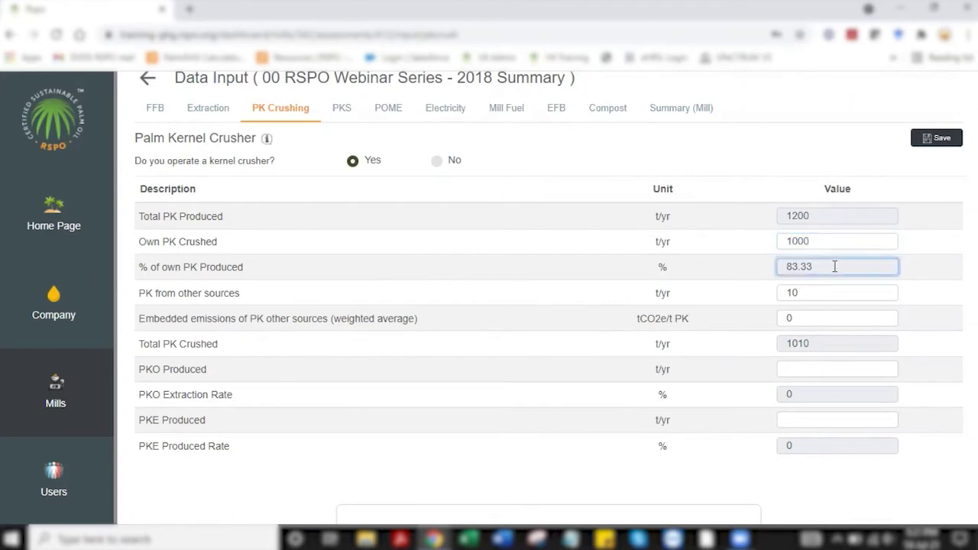
pyautogui.click(804, 290)
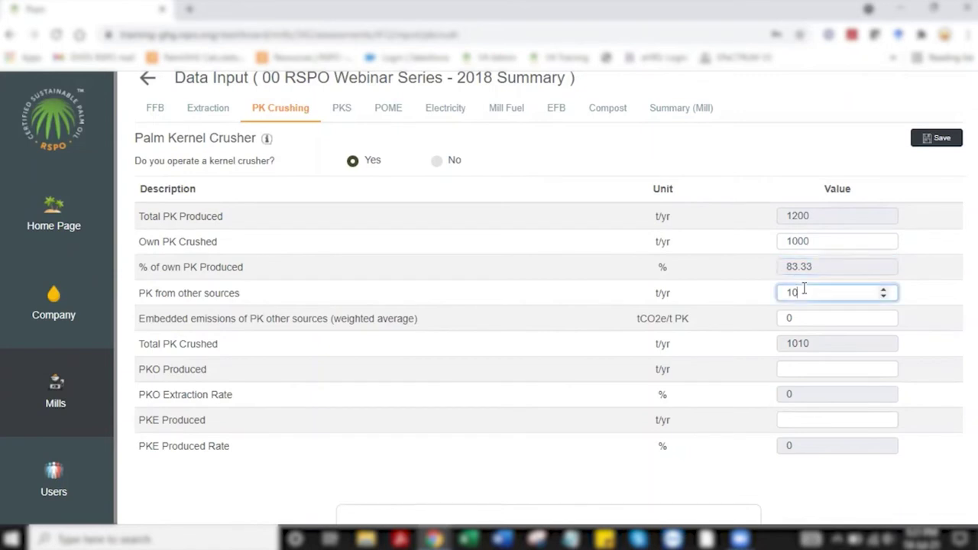
pyautogui.write('0')
pyautogui.click(804, 320)
pyautogui.press('BackSpace')
pyautogui.write('0')
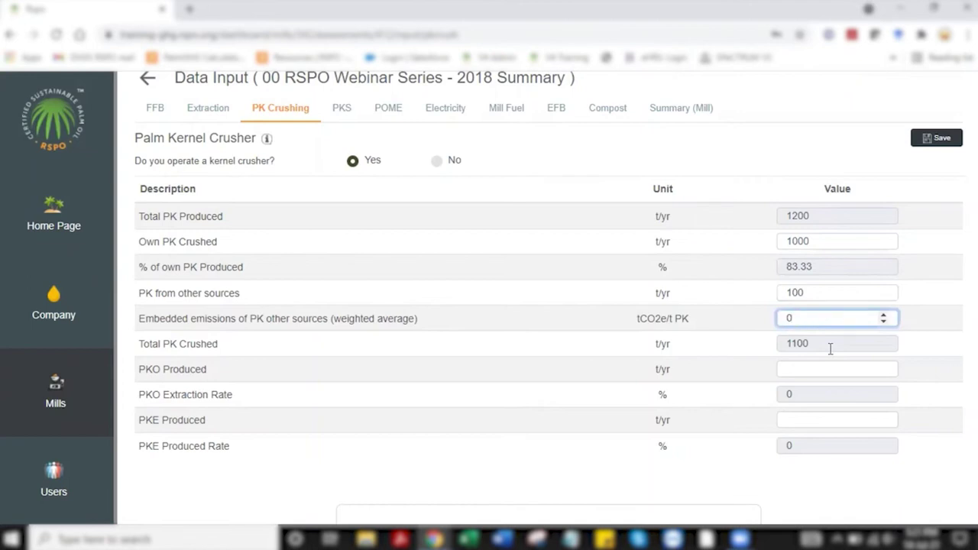
pyautogui.click(831, 349)
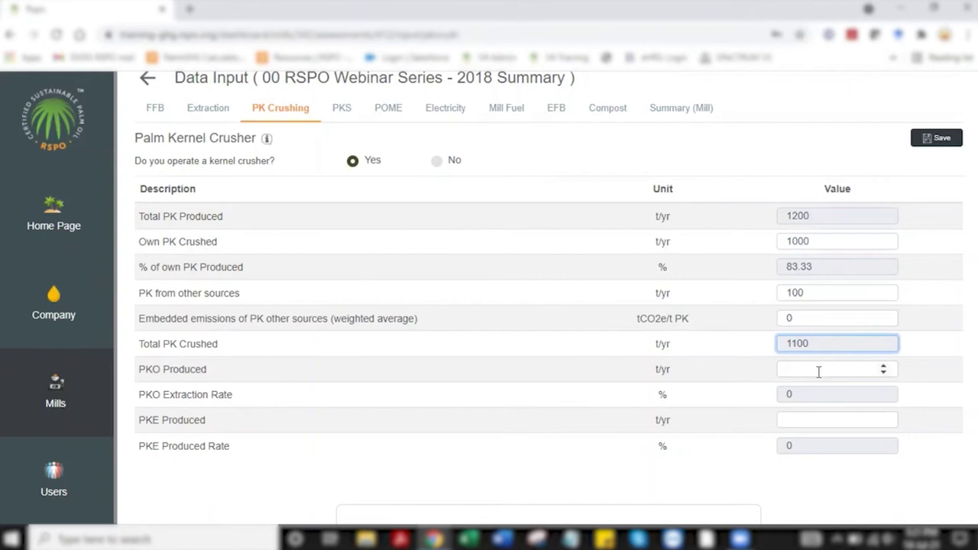
# - Enter 800 t PKO and 200 t PKE produced, then save the PK Crushing data
pyautogui.click(818, 372)
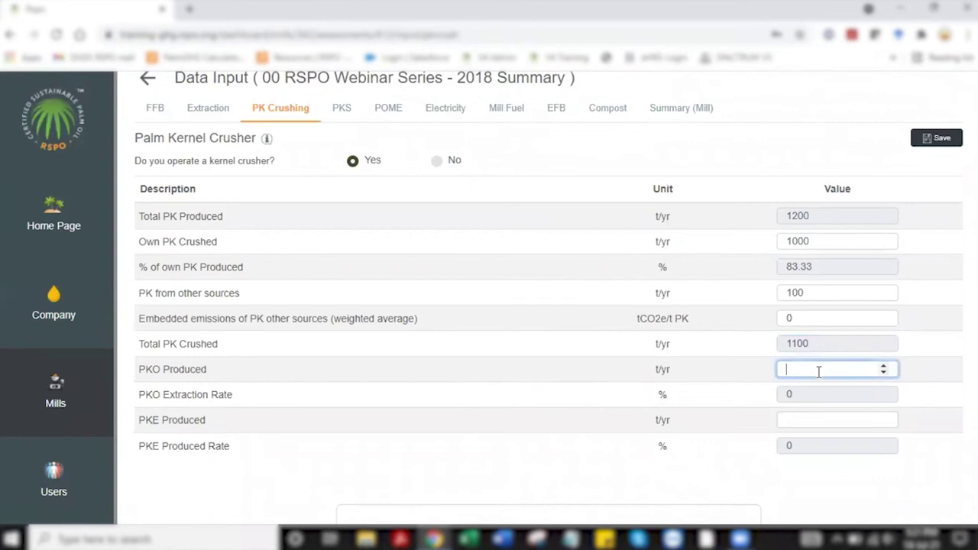
pyautogui.write('800')
pyautogui.click(814, 419)
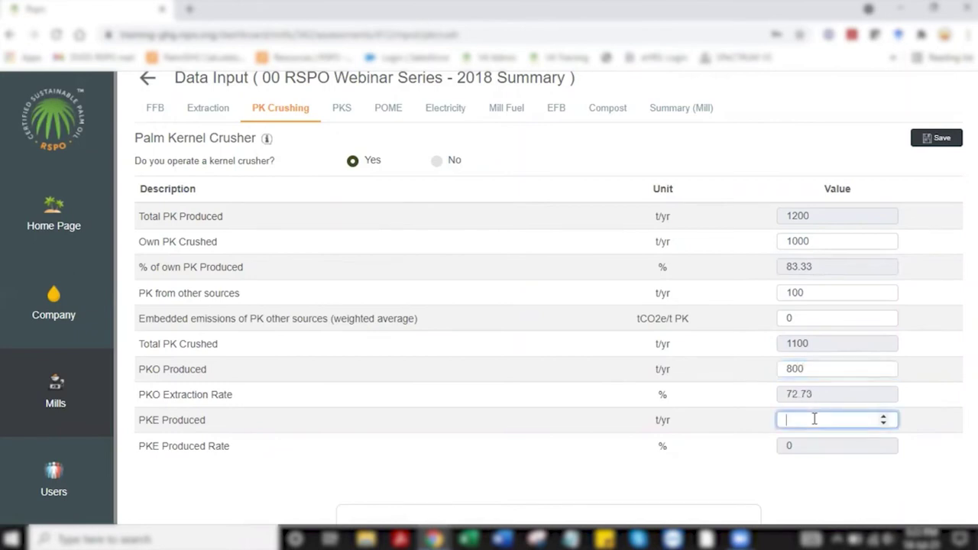
pyautogui.write('2')
pyautogui.write('99')
pyautogui.press('BackSpace')
pyautogui.press('BackSpace')
pyautogui.write('00')
pyautogui.click(791, 484)
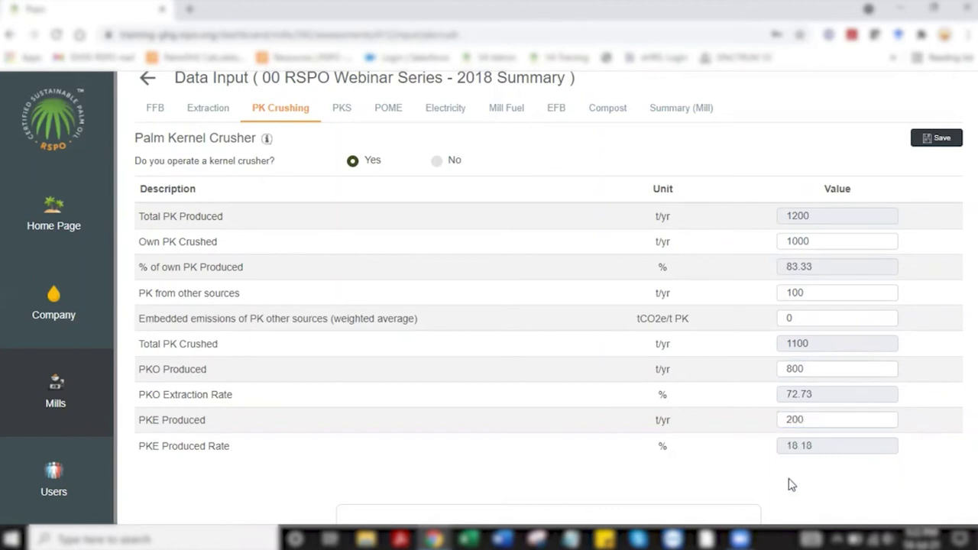
pyautogui.click(927, 144)
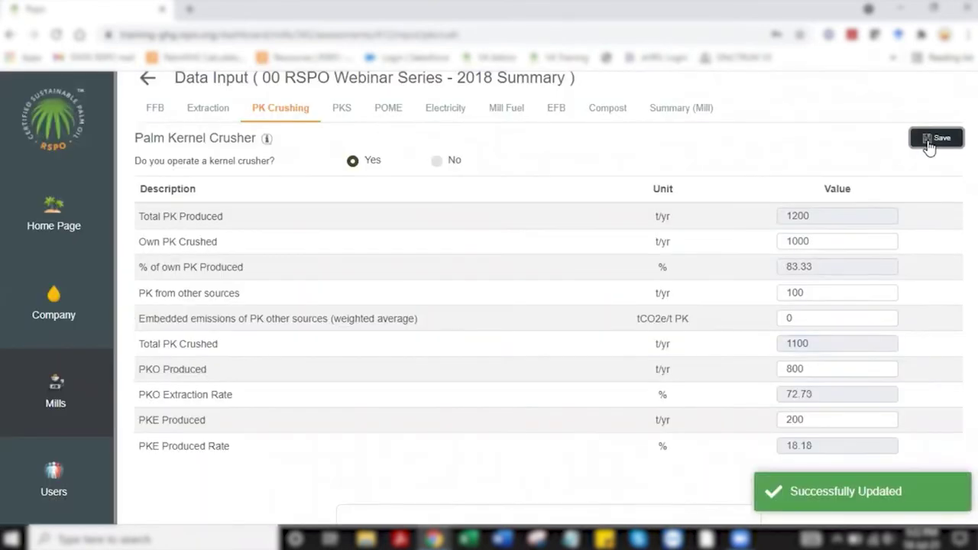
# - Set Sale of excess PKS to 0 t/yr on the PKS page and save it
pyautogui.click(349, 121)
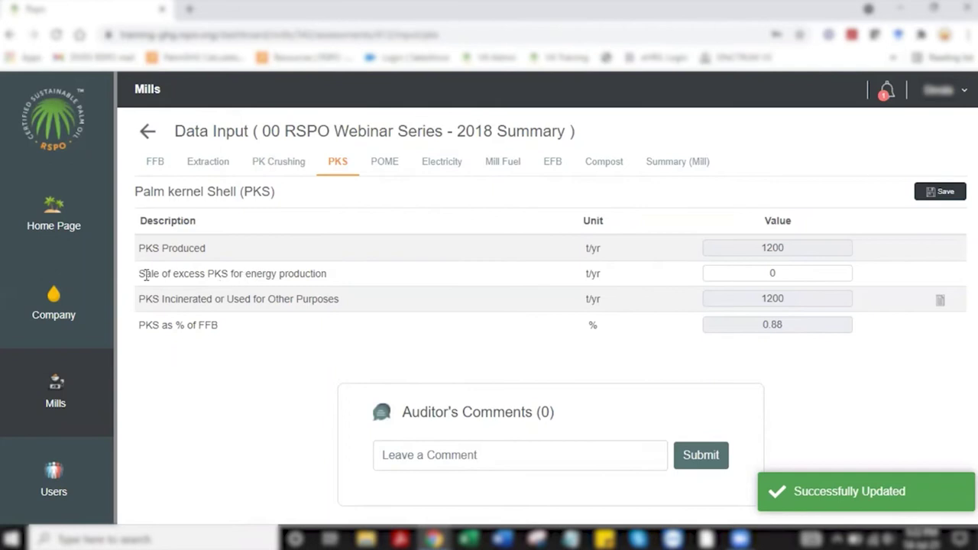
pyautogui.moveTo(145, 275); pyautogui.dragTo(319, 269)
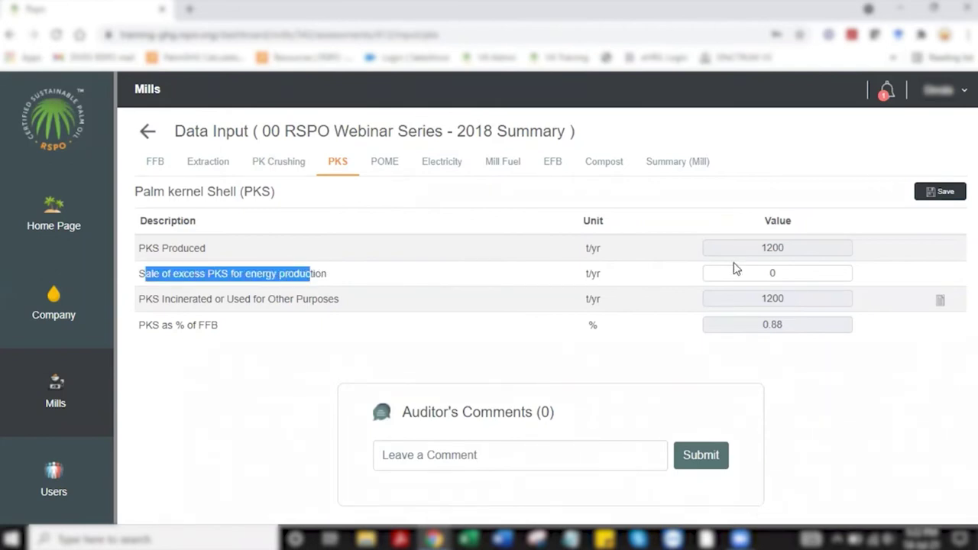
pyautogui.click(789, 275)
pyautogui.write('0')
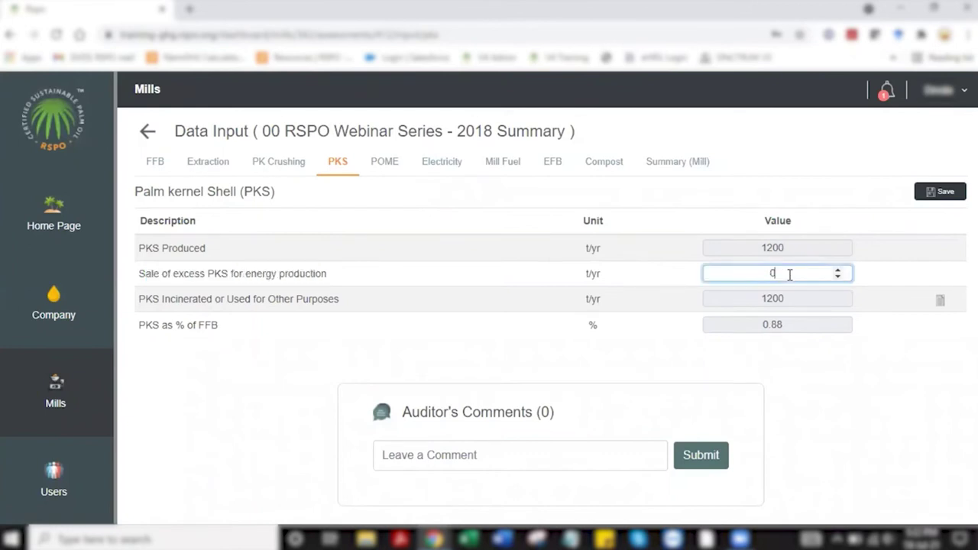
pyautogui.click(931, 200)
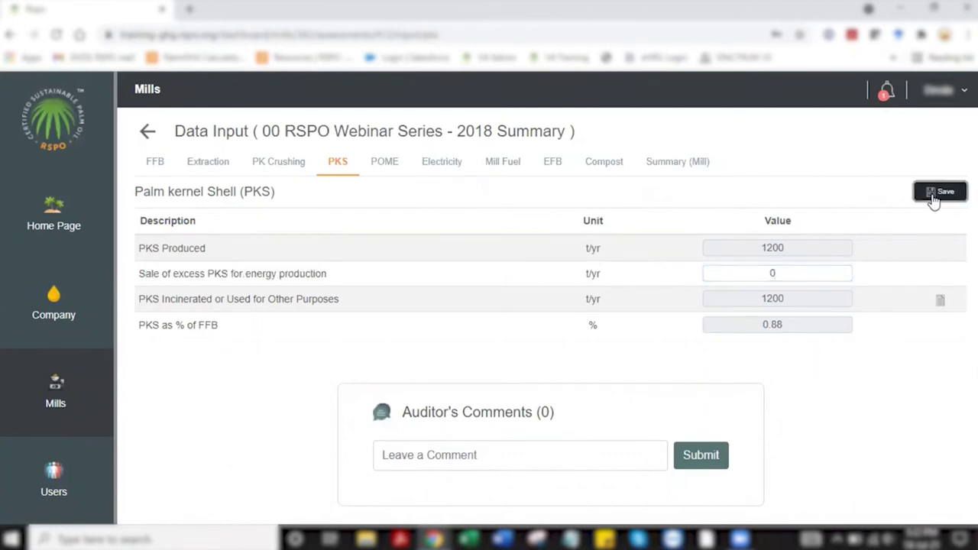
# - Open the POME inputs and review the effluent production and COD removal question
pyautogui.click(377, 166)
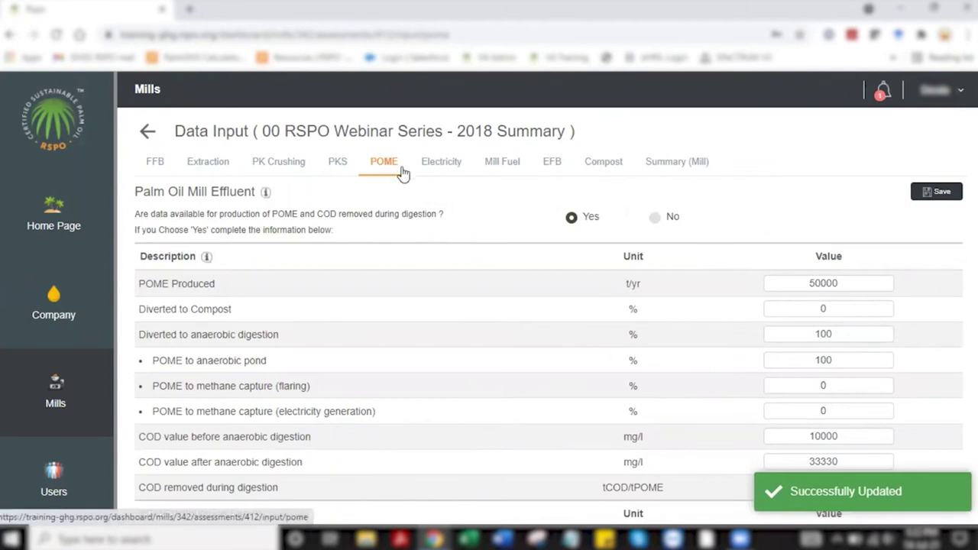
pyautogui.scroll(-1, 510, 211)
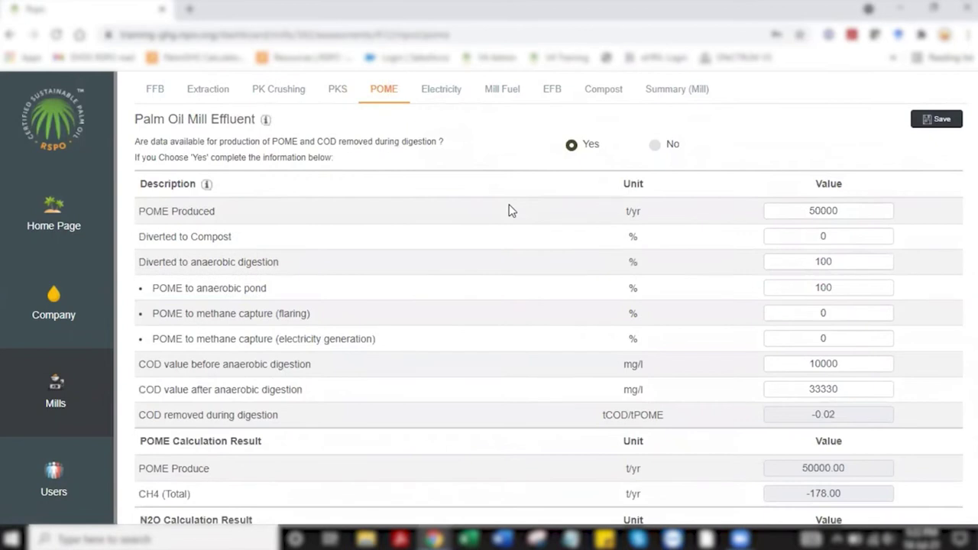
pyautogui.scroll(1, 510, 211)
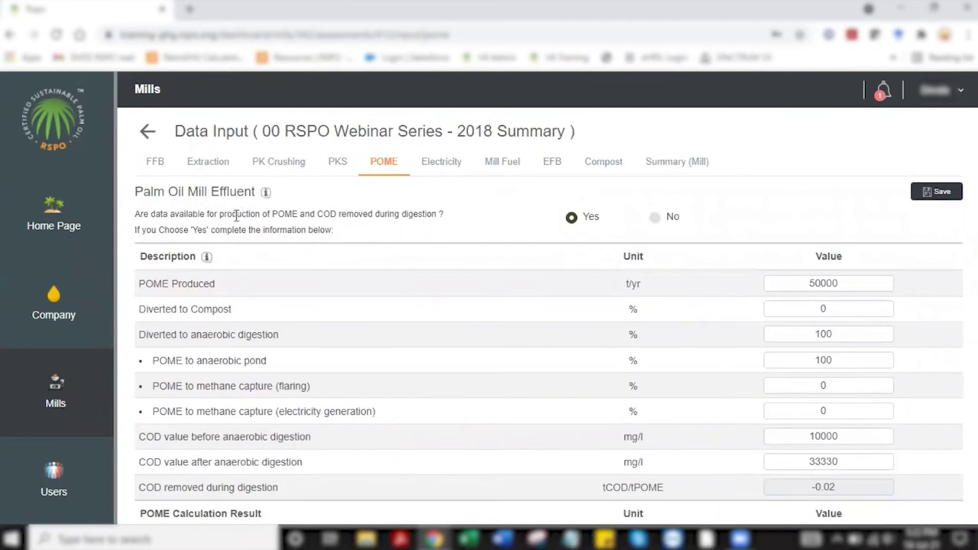
pyautogui.moveTo(220, 215); pyautogui.dragTo(184, 215)
pyautogui.click(302, 214)
pyautogui.click(302, 214)
pyautogui.moveTo(372, 215); pyautogui.dragTo(330, 215)
pyautogui.click(312, 214)
pyautogui.moveTo(437, 215); pyautogui.dragTo(318, 214)
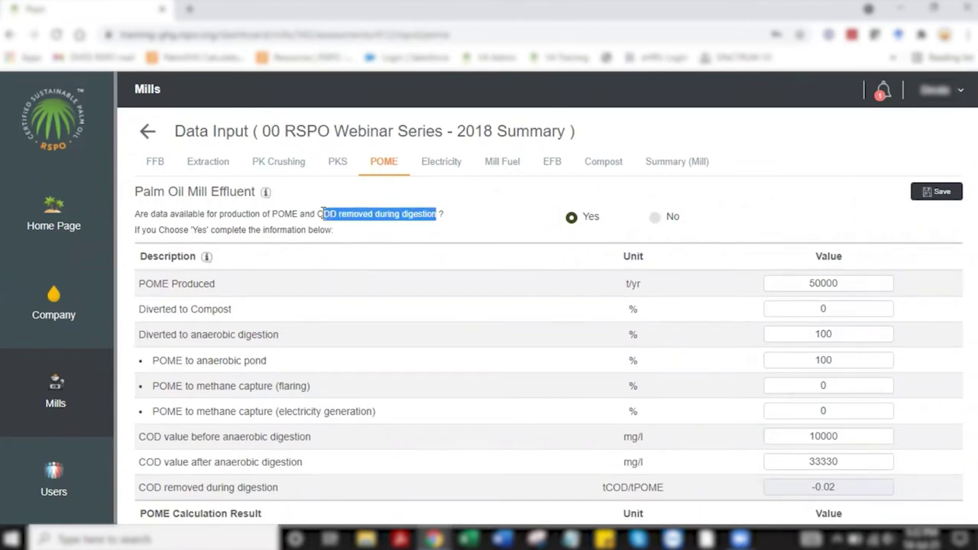
pyautogui.click(390, 226)
# - Review the COD before and after digestion rows and the CH4 and N2O results
pyautogui.scroll(-2, 390, 226)
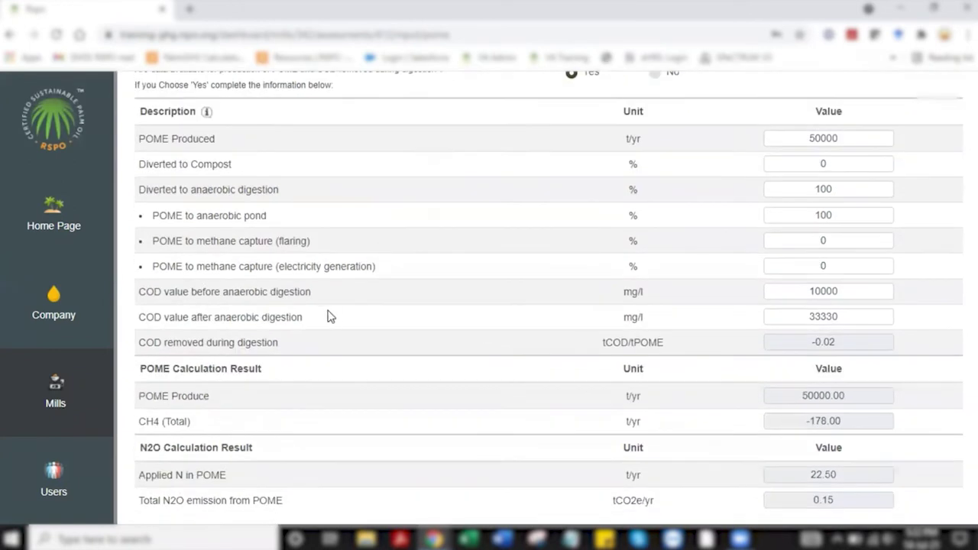
pyautogui.moveTo(311, 293); pyautogui.dragTo(201, 312)
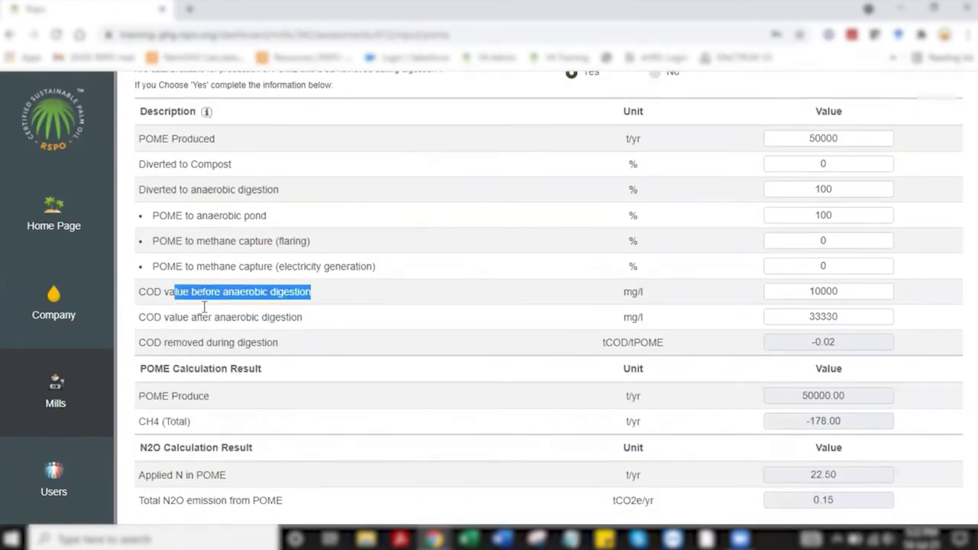
pyautogui.moveTo(301, 330); pyautogui.dragTo(191, 324)
pyautogui.click(327, 326)
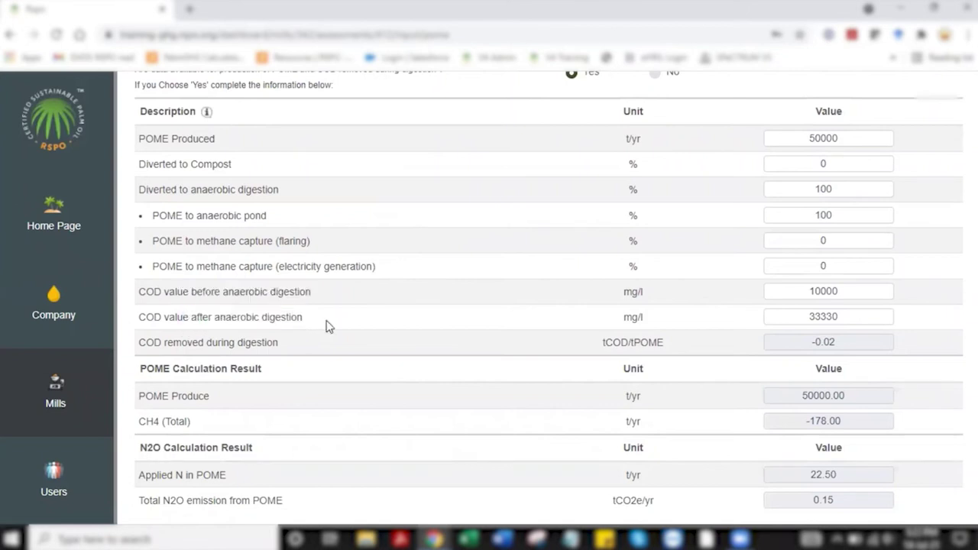
pyautogui.scroll(2, 366, 321)
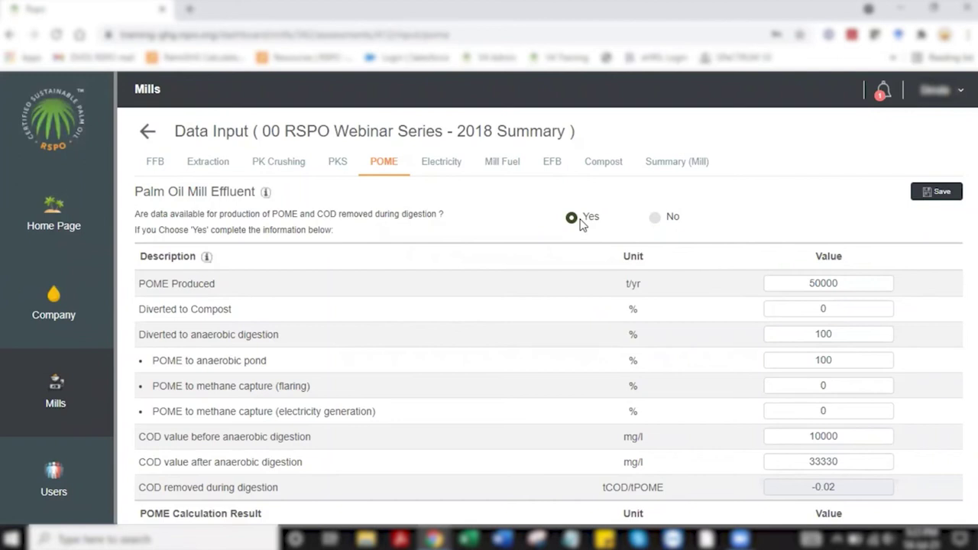
pyautogui.scroll(-4, 779, 319)
pyautogui.scroll(4, 779, 319)
pyautogui.scroll(-1, 779, 319)
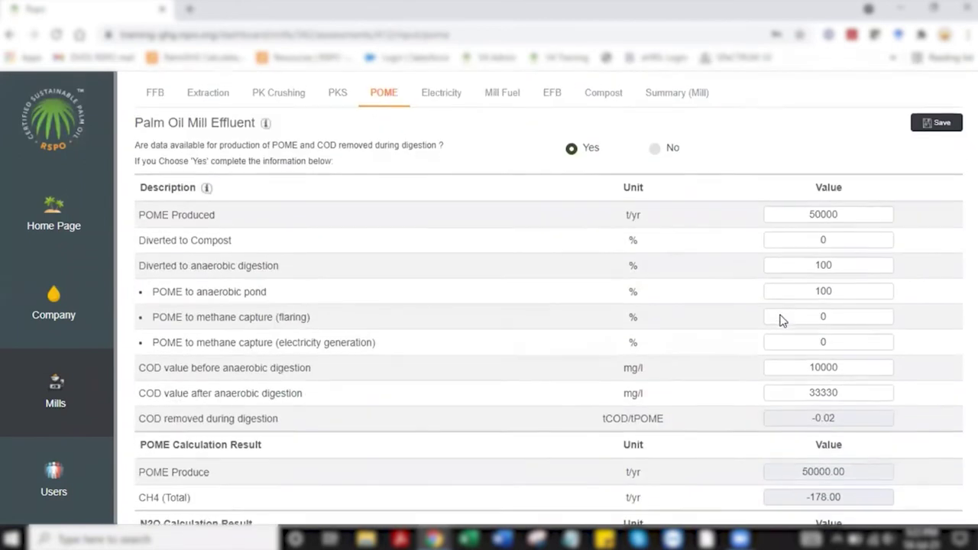
pyautogui.scroll(-2, 779, 319)
pyautogui.scroll(3, 764, 305)
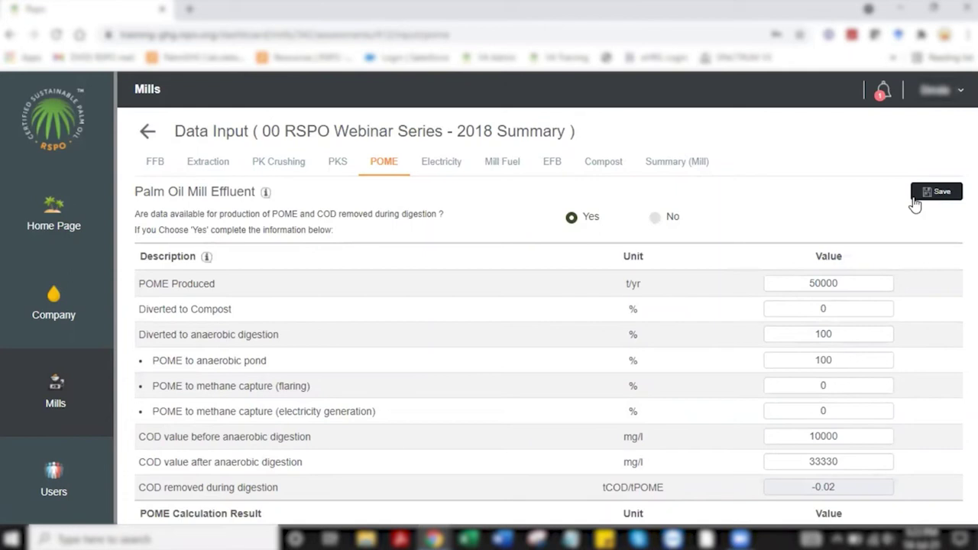
pyautogui.scroll(-2, 774, 247)
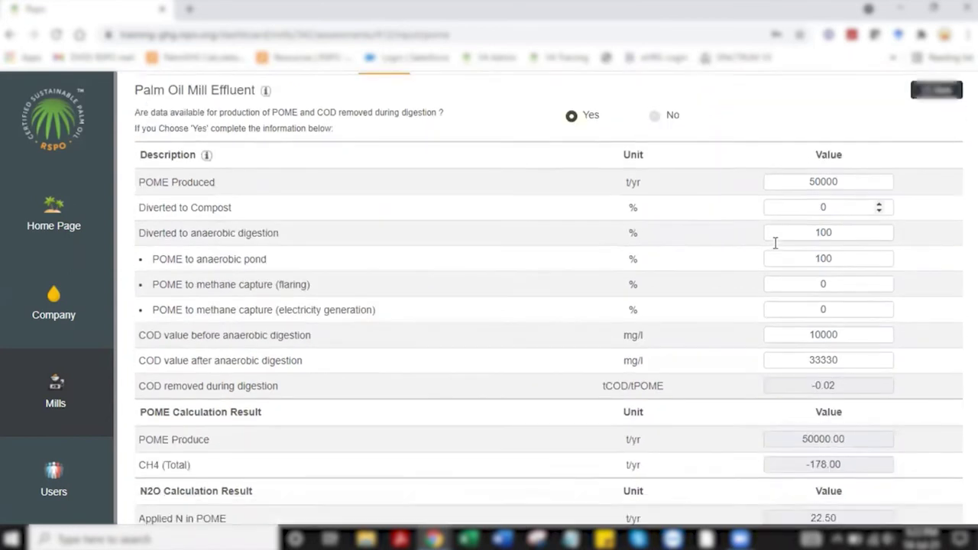
pyautogui.scroll(-3, 774, 243)
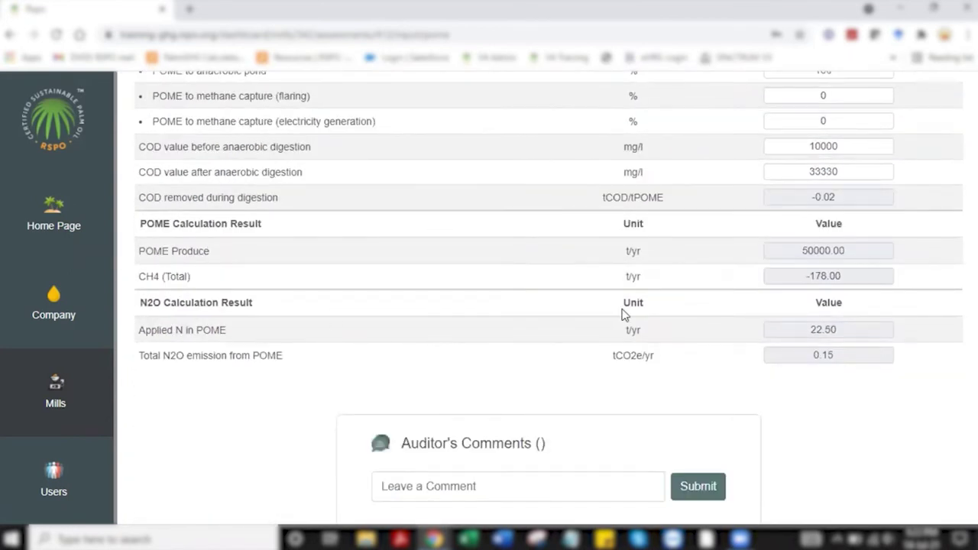
pyautogui.scroll(1, 585, 298)
pyautogui.scroll(4, 584, 298)
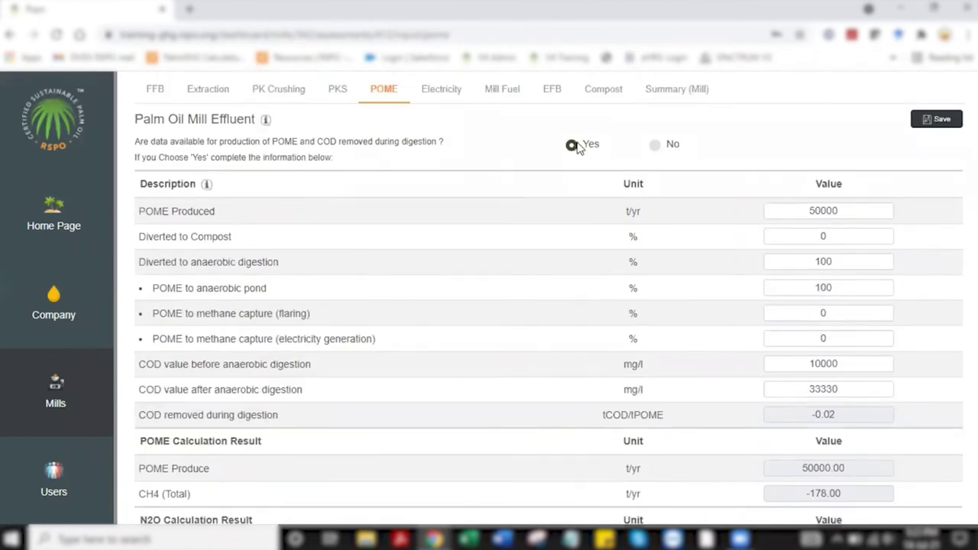
# - Verify POME Produced of 50000 t/yr and the compost and anaerobic digestion percentages
pyautogui.click(803, 210)
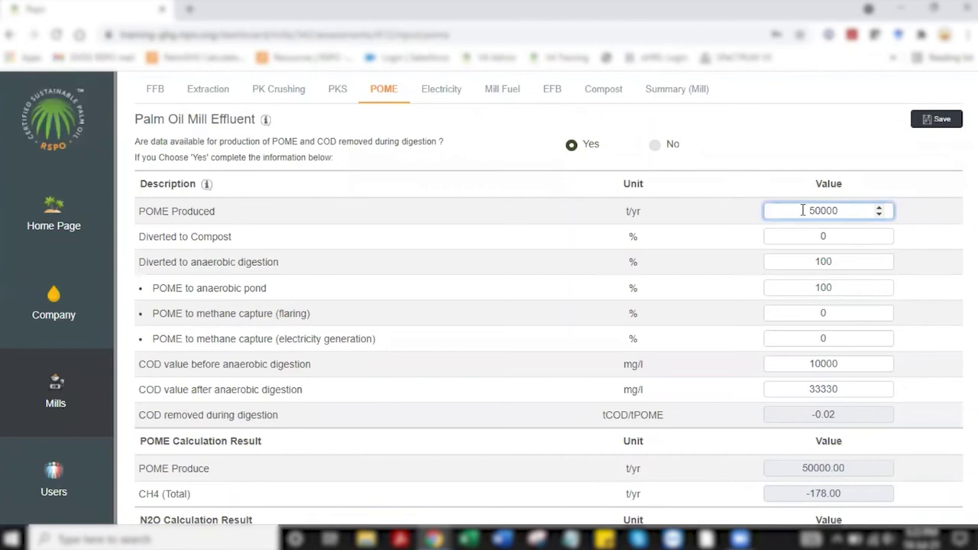
pyautogui.moveTo(809, 210); pyautogui.dragTo(845, 214)
pyautogui.click(840, 242)
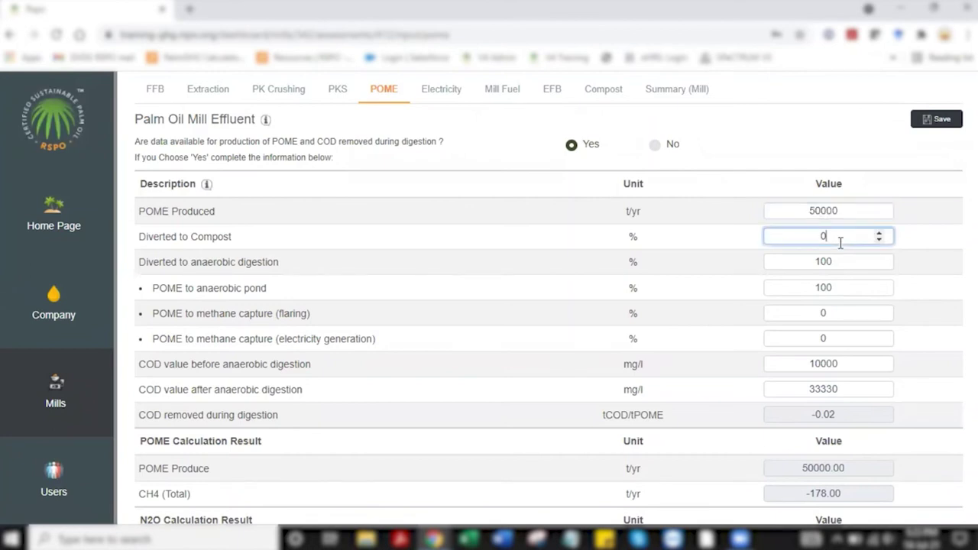
pyautogui.moveTo(634, 231); pyautogui.dragTo(640, 272)
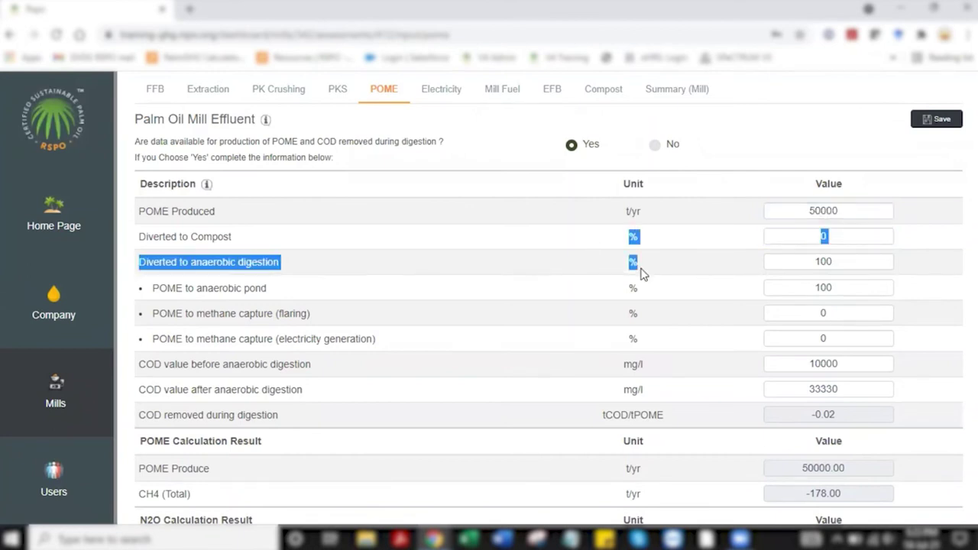
pyautogui.click(405, 234)
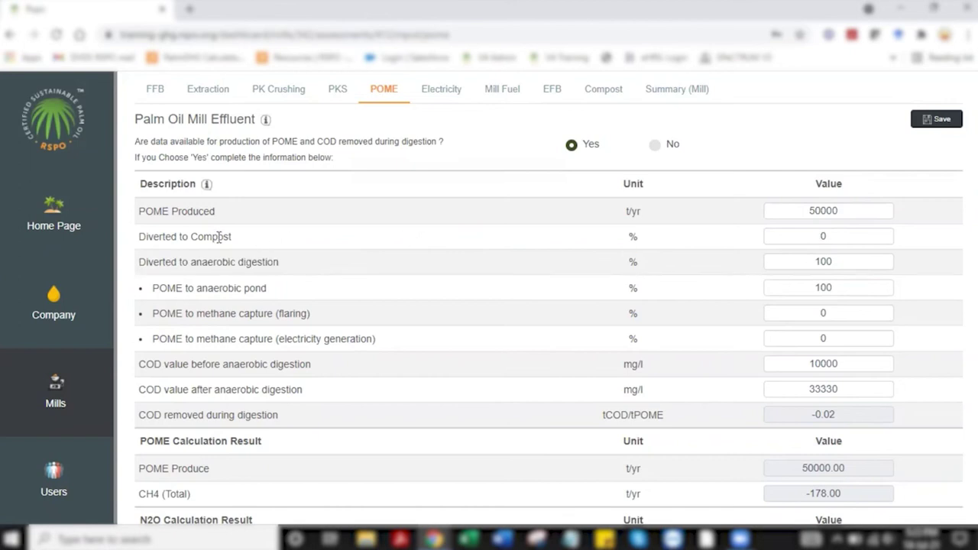
pyautogui.doubleClick(831, 261)
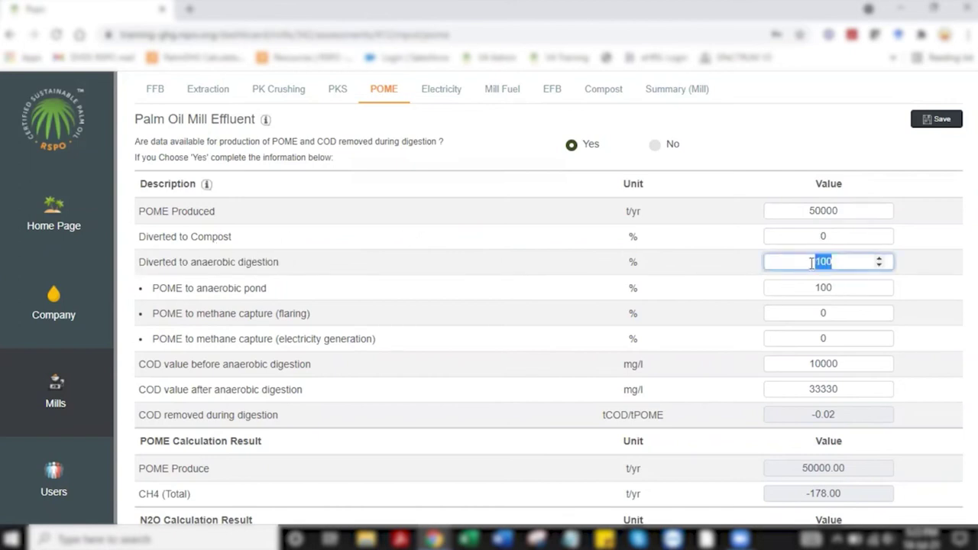
pyautogui.click(792, 261)
pyautogui.scroll(-1, 792, 261)
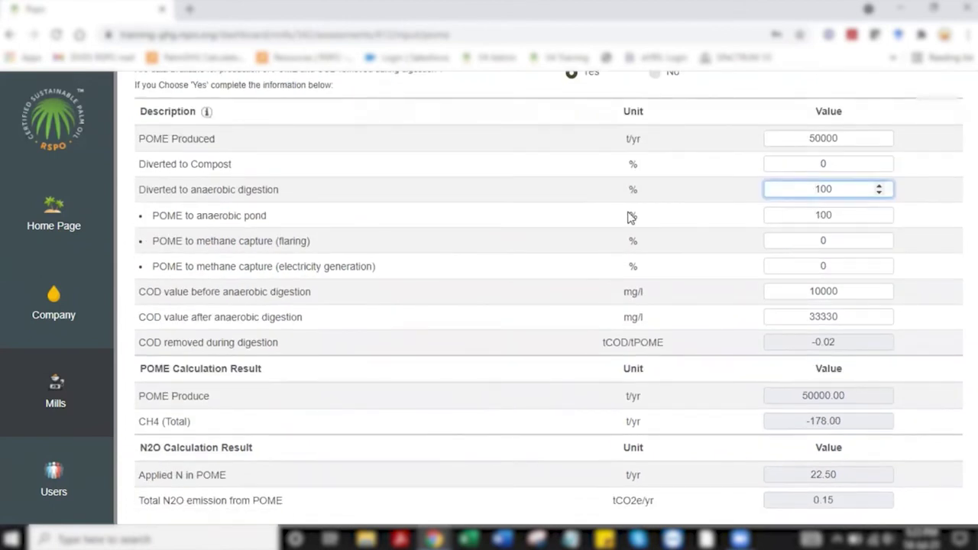
pyautogui.moveTo(268, 215); pyautogui.dragTo(240, 217)
pyautogui.click(323, 263)
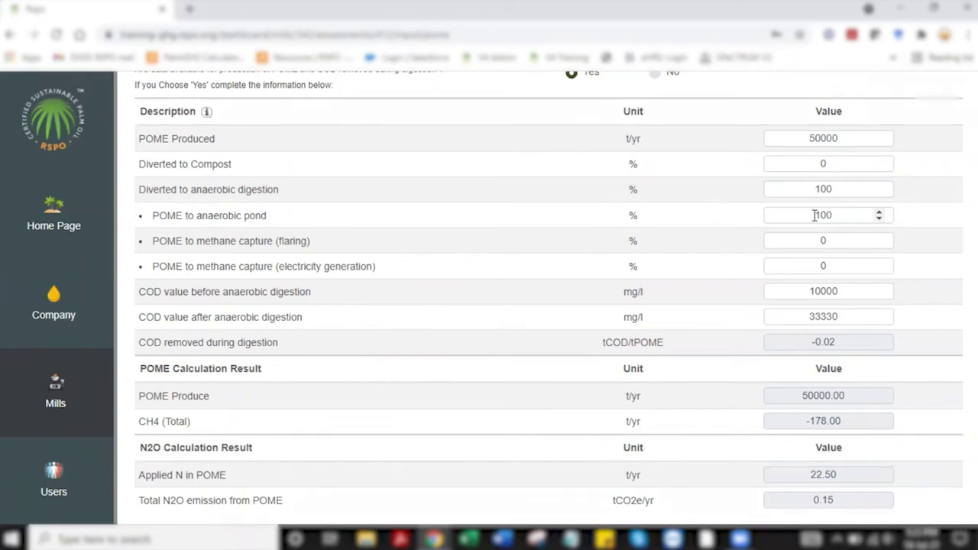
# - Confirm 100% to anaerobic ponds and COD of 10000 and 33330 mg/l, then save the POME data
pyautogui.moveTo(814, 215); pyautogui.dragTo(833, 216)
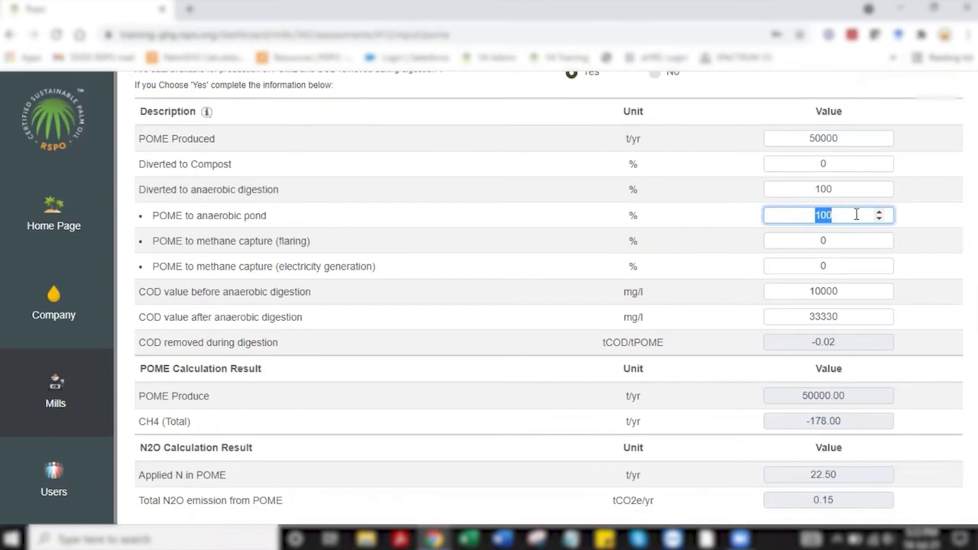
pyautogui.click(846, 215)
pyautogui.moveTo(846, 291); pyautogui.dragTo(802, 291)
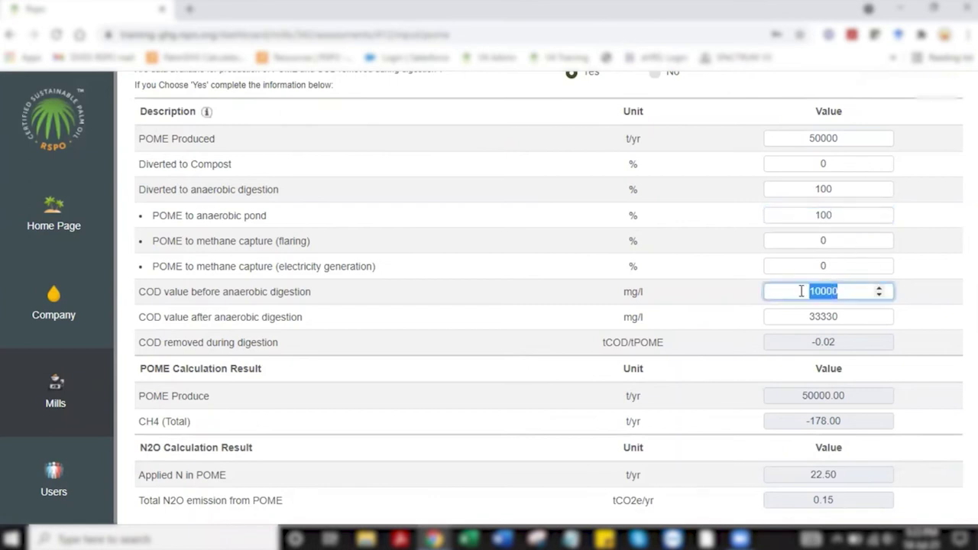
pyautogui.moveTo(841, 318); pyautogui.dragTo(778, 317)
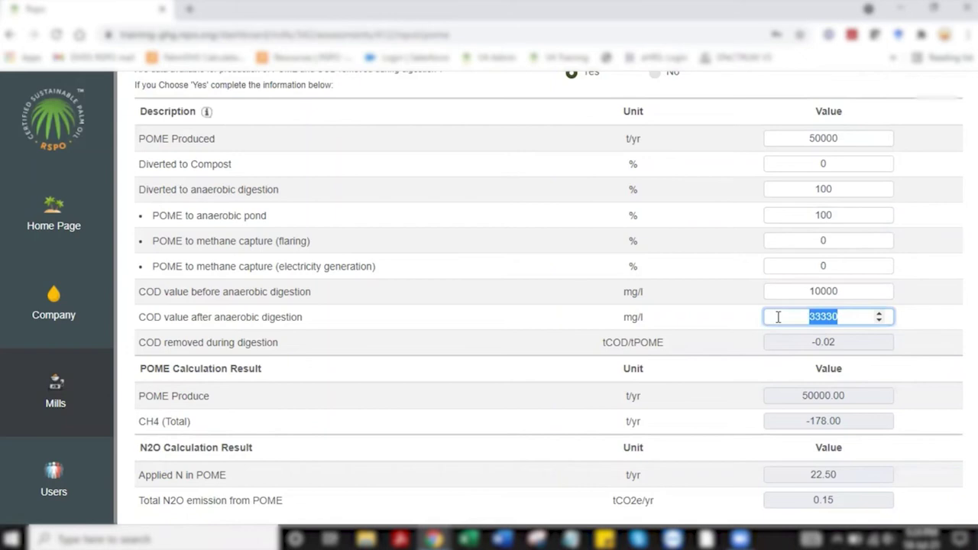
pyautogui.click(777, 317)
pyautogui.click(782, 344)
pyautogui.scroll(-2, 782, 344)
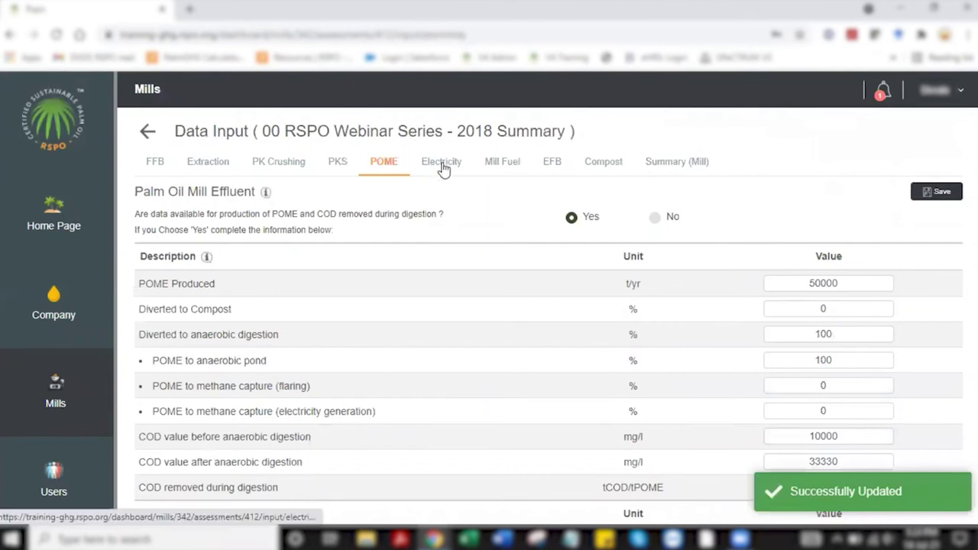
# - Save 43000 kWh/yr grid electricity used and 2550 kWh/yr excess electricity exported
pyautogui.click(443, 169)
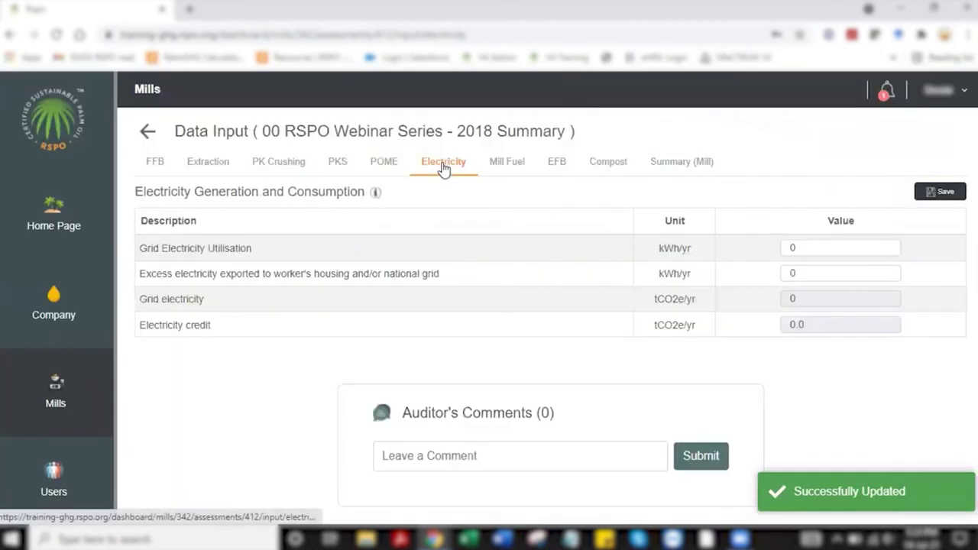
pyautogui.click(800, 251)
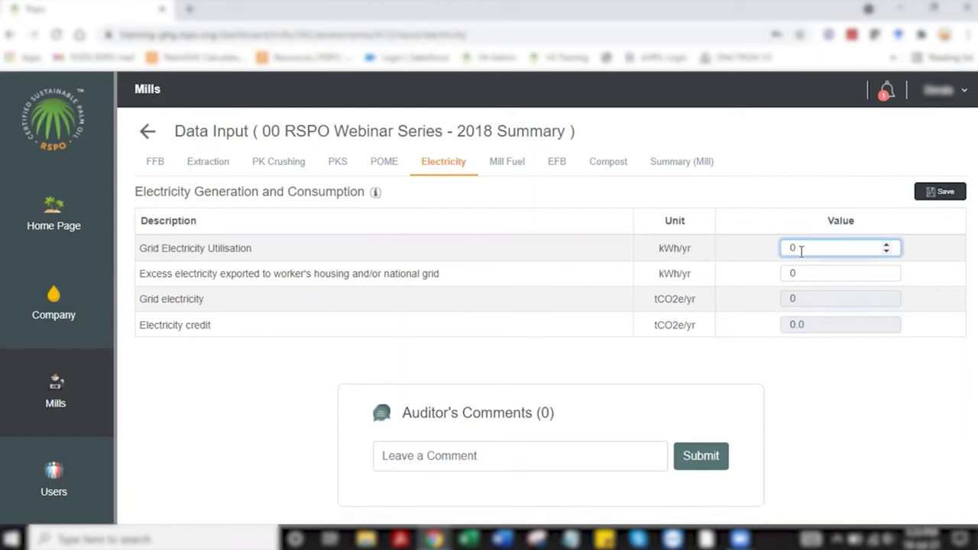
pyautogui.write('43000')
pyautogui.click(810, 275)
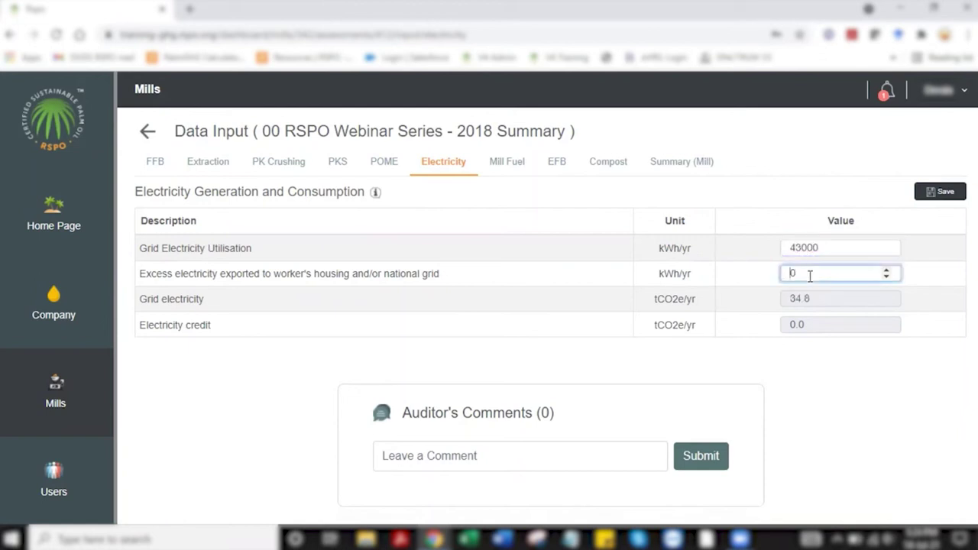
pyautogui.write('255')
pyautogui.click(929, 197)
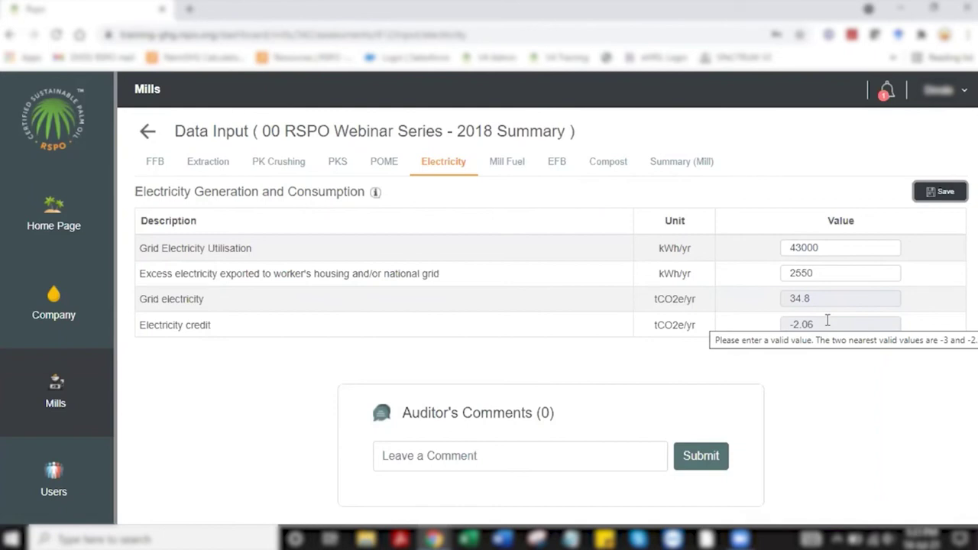
pyautogui.click(947, 194)
pyautogui.click(506, 162)
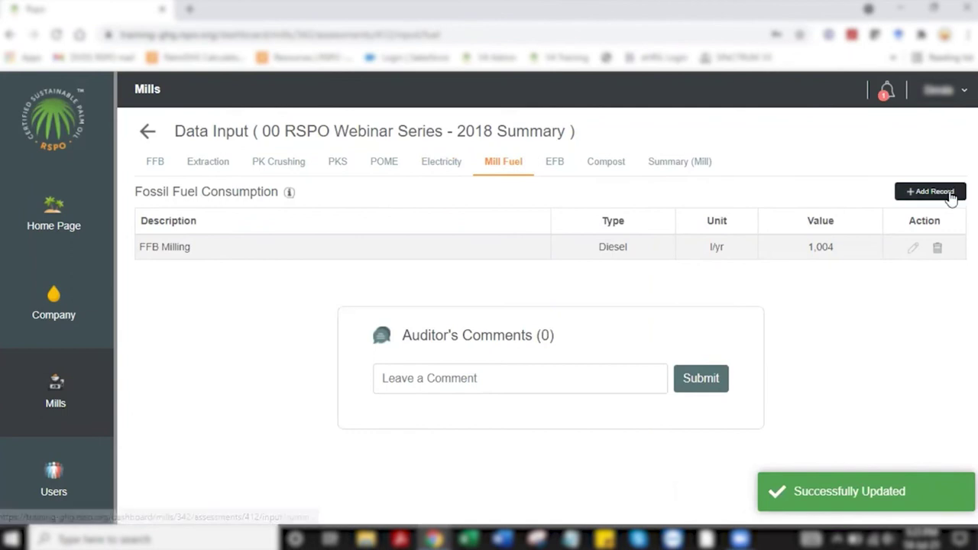
# - Add an FFB Milling fuel record for Petrol at 500 l/yr
pyautogui.click(949, 195)
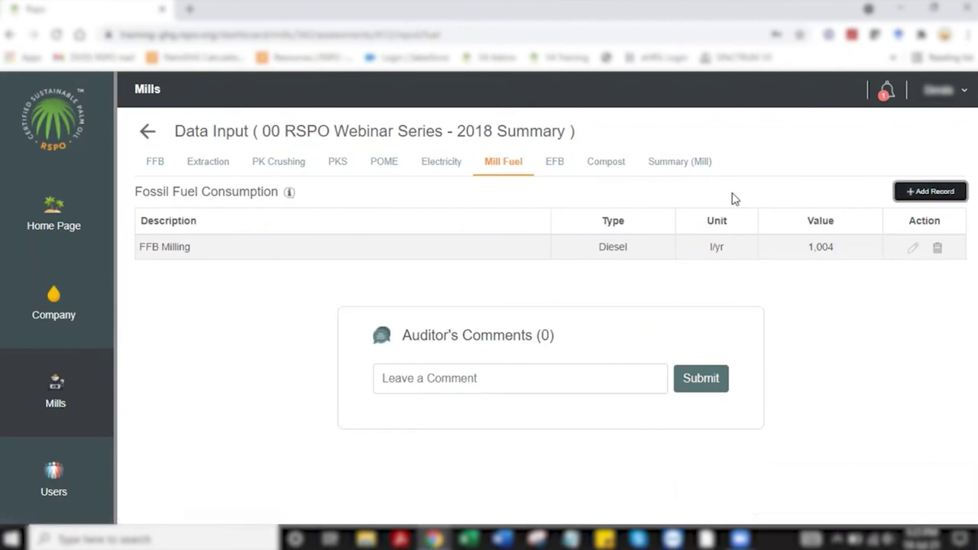
pyautogui.click(569, 162)
pyautogui.click(567, 180)
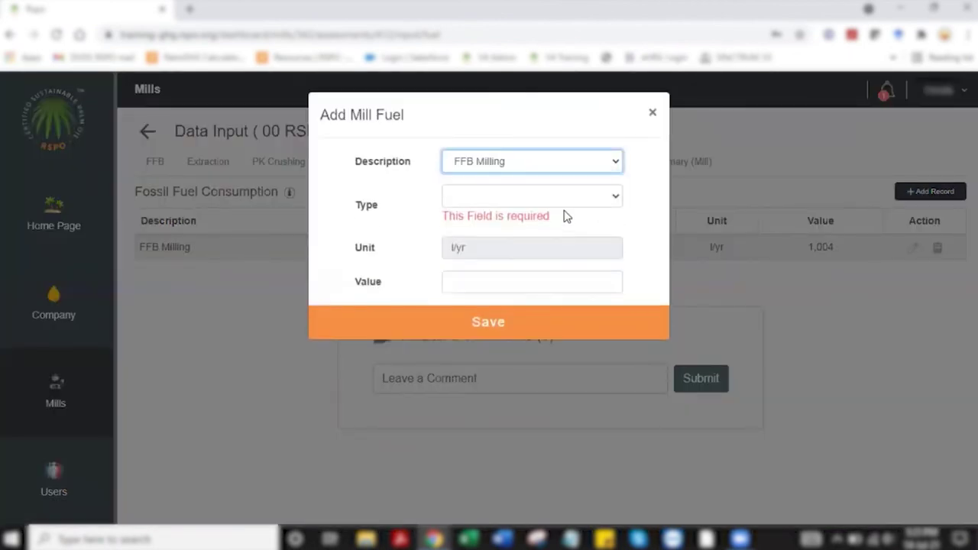
pyautogui.click(563, 196)
pyautogui.click(551, 228)
pyautogui.click(537, 263)
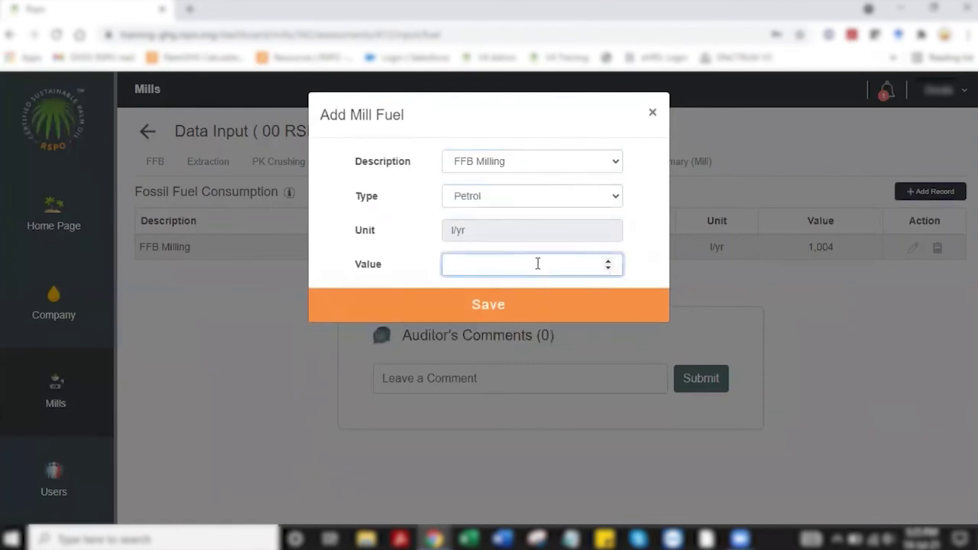
pyautogui.write('500')
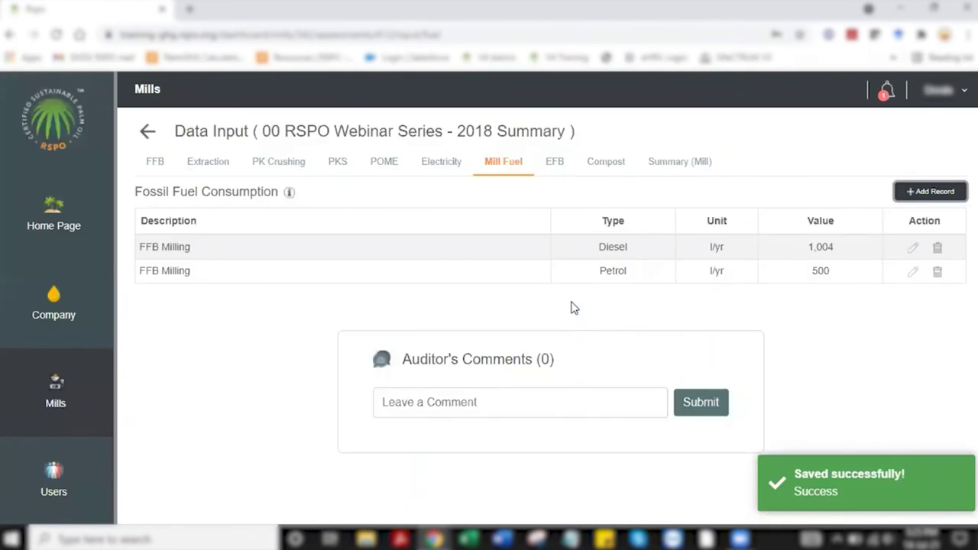
# - Confirm EFB at 50% field application and 50% compost, then save the EFB data
pyautogui.click(558, 167)
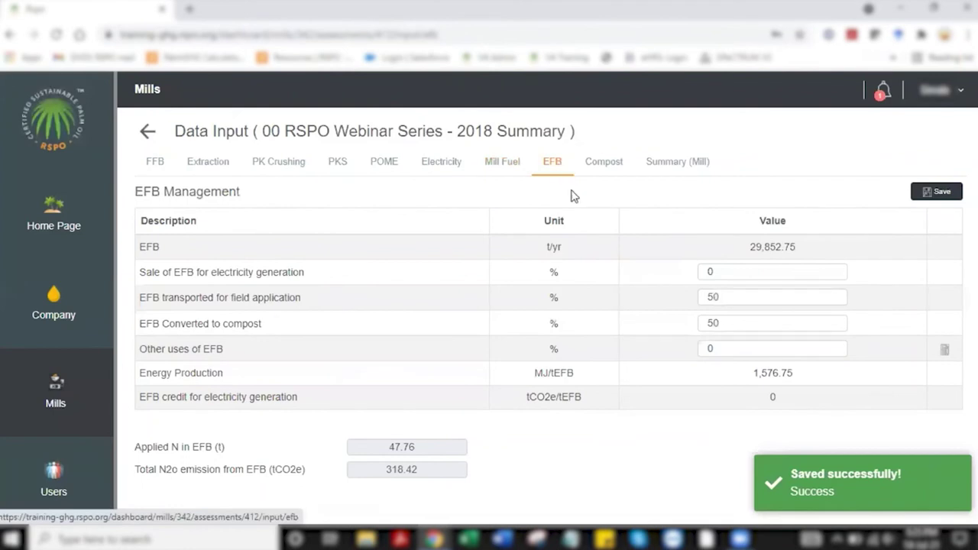
pyautogui.moveTo(580, 279); pyautogui.dragTo(578, 348)
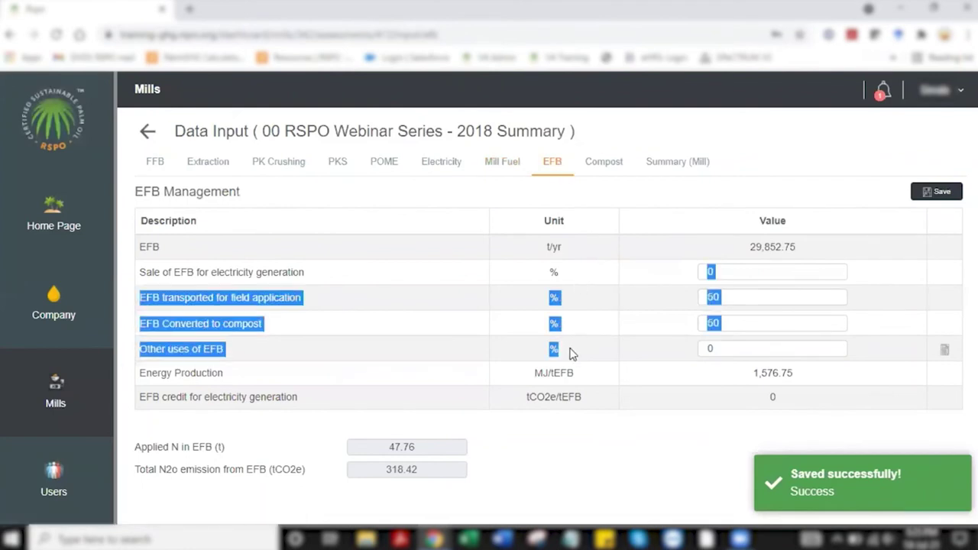
pyautogui.click(569, 352)
pyautogui.moveTo(515, 353); pyautogui.dragTo(279, 292)
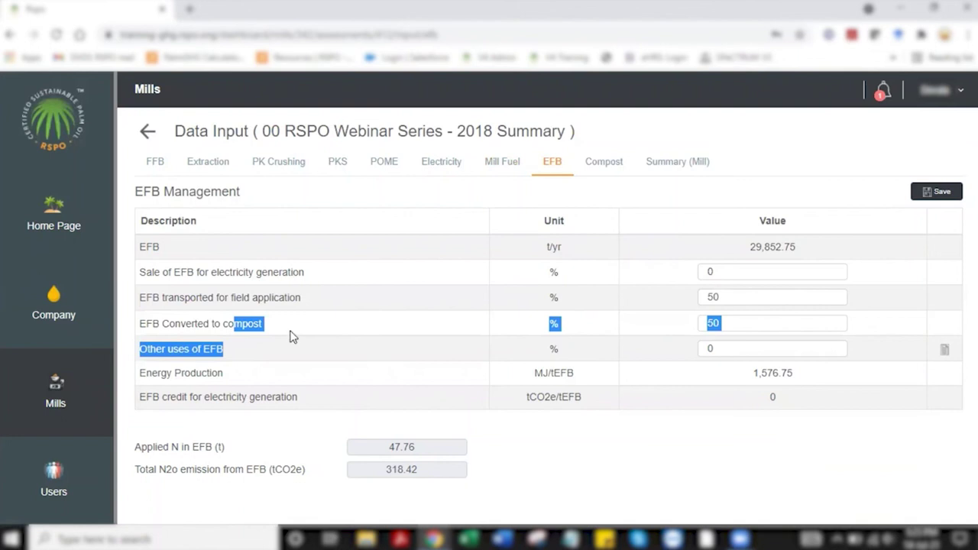
pyautogui.click(757, 297)
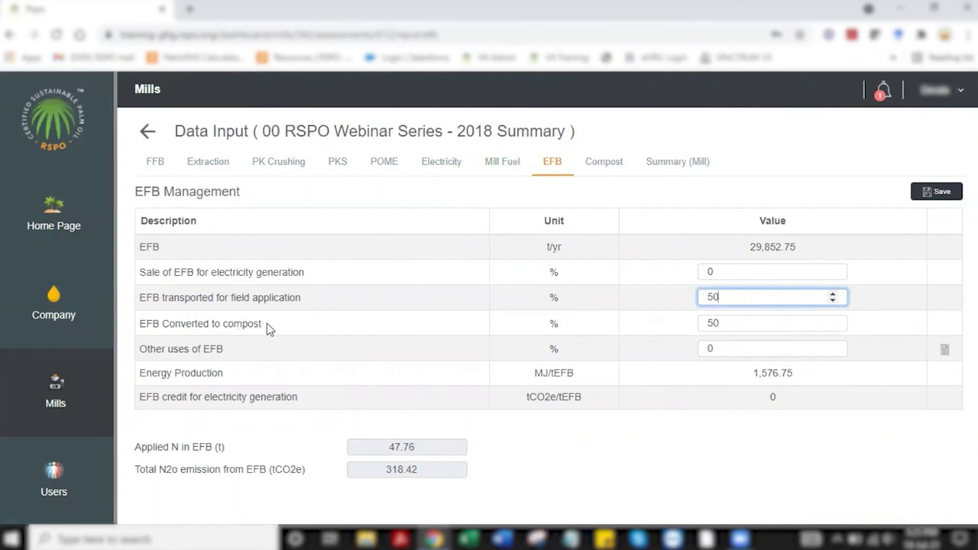
pyautogui.click(695, 486)
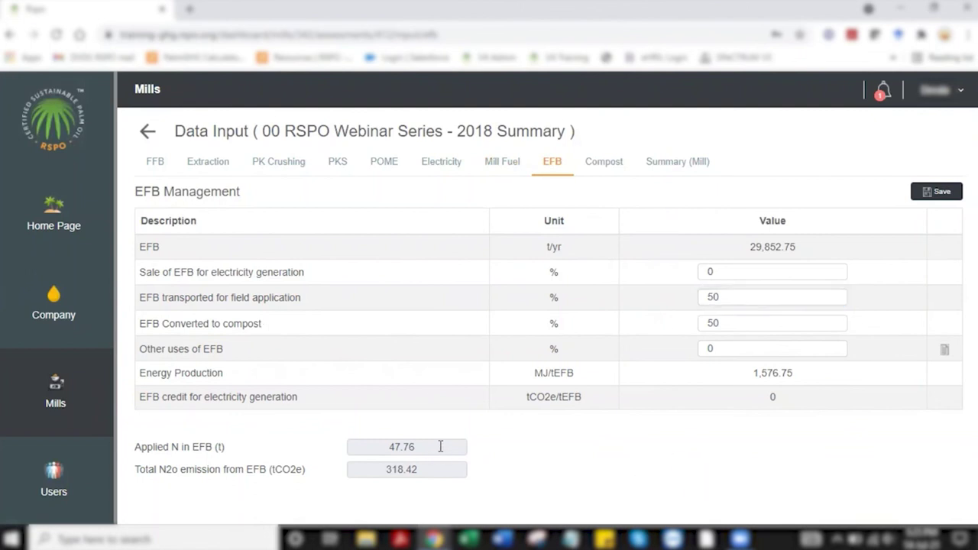
pyautogui.click(441, 453)
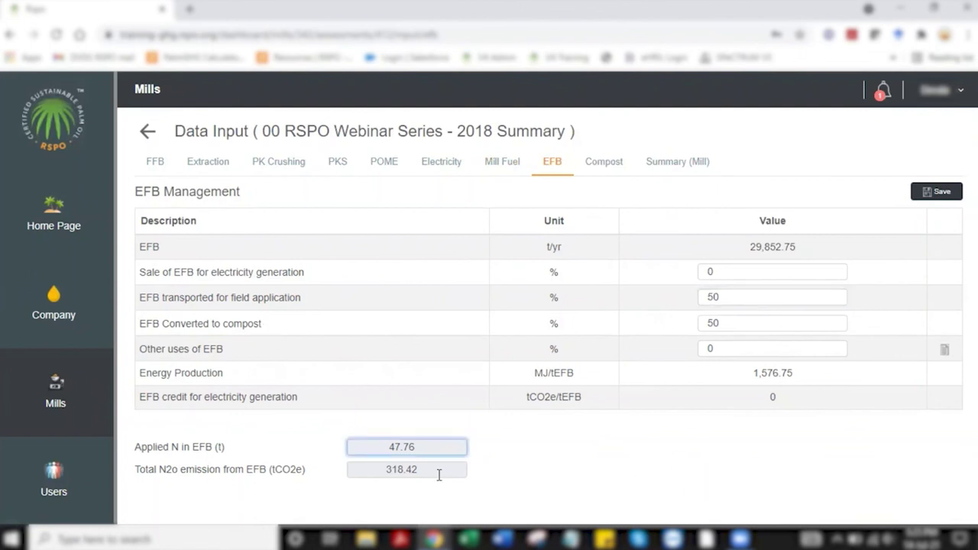
pyautogui.click(515, 456)
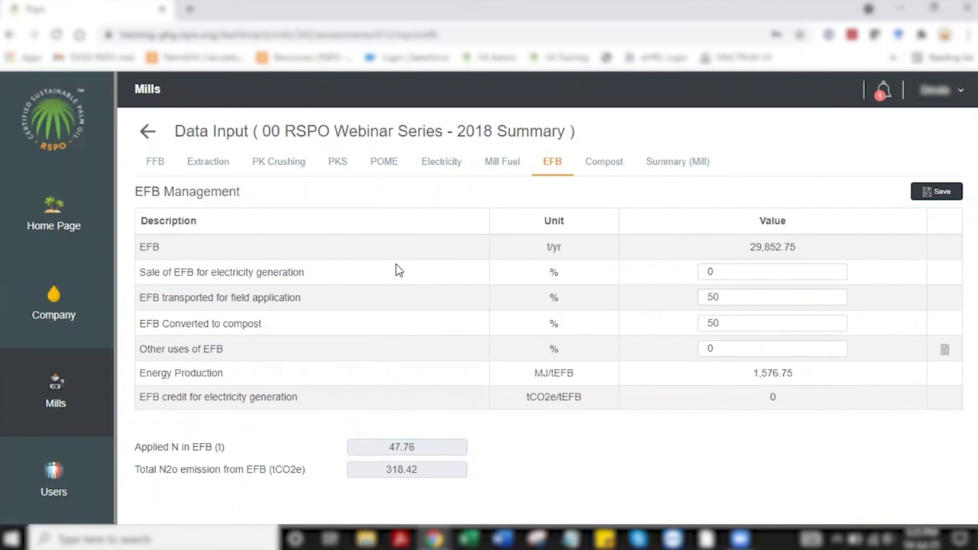
pyautogui.click(944, 197)
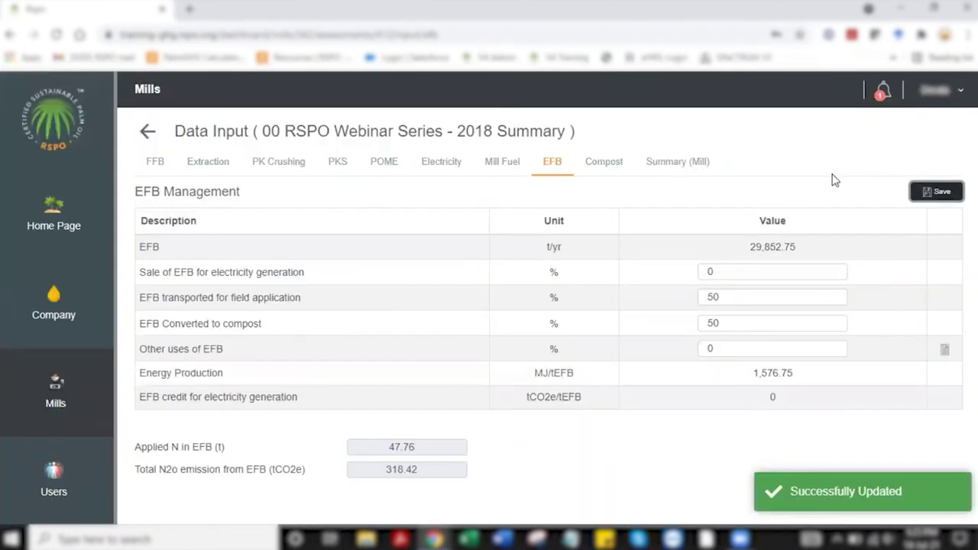
# - Confirm 100 t/yr compost applied with 0.1% N content on the Compost page
pyautogui.click(611, 168)
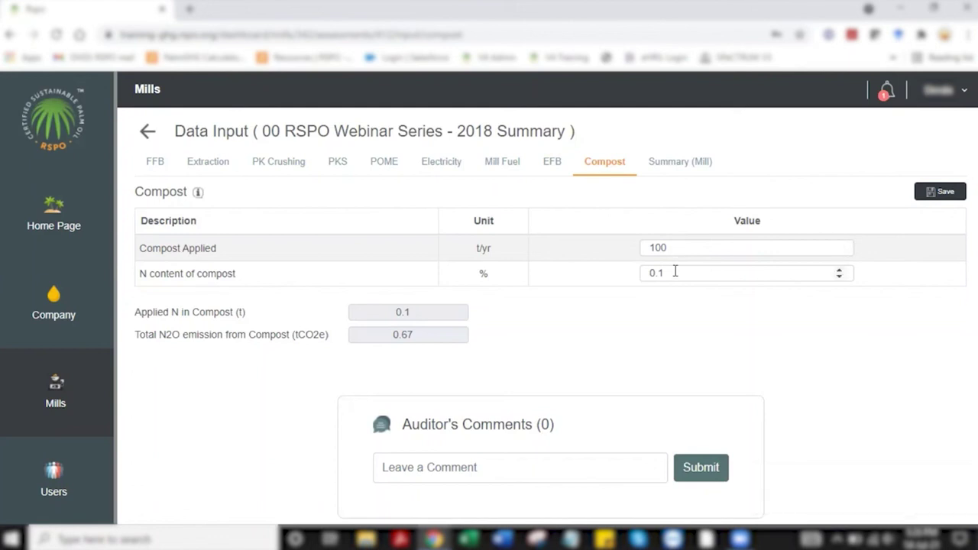
pyautogui.click(676, 271)
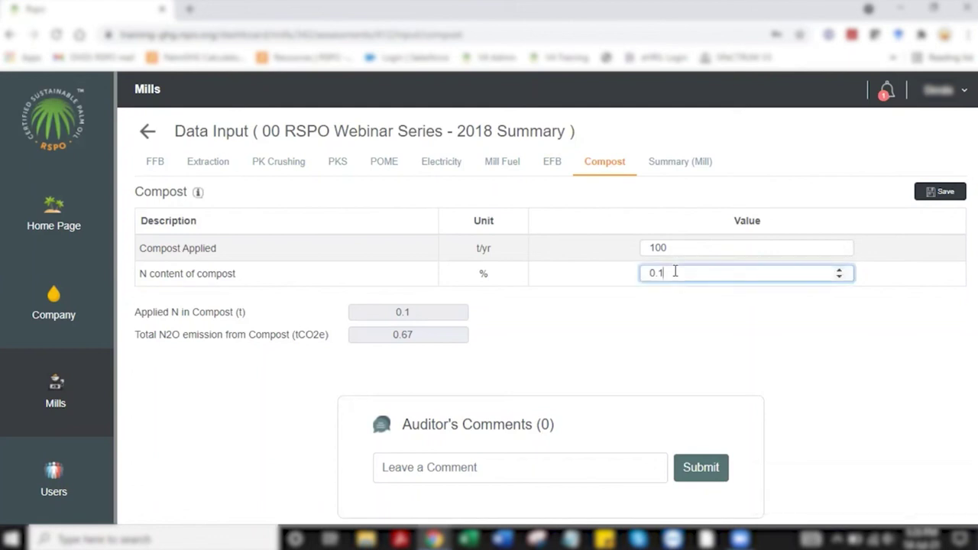
pyautogui.click(652, 357)
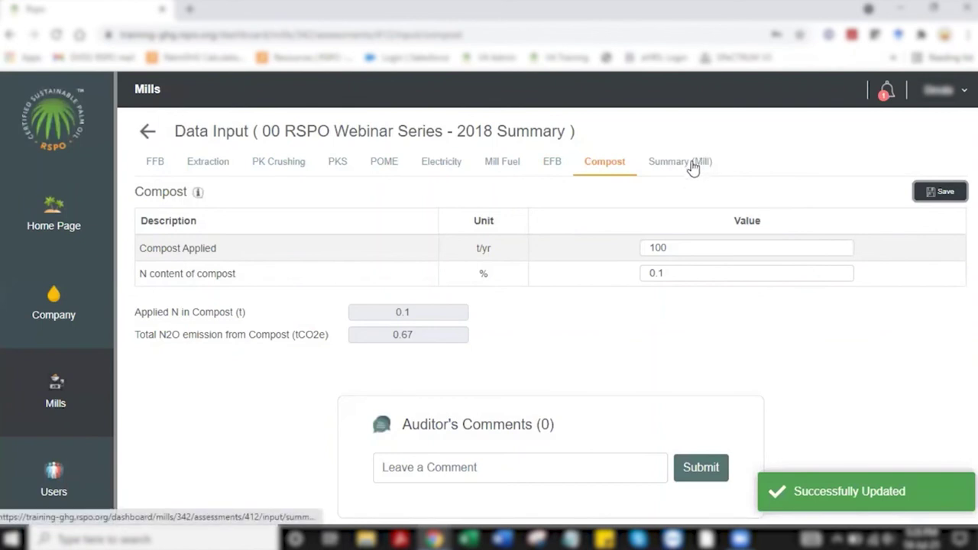
pyautogui.click(692, 165)
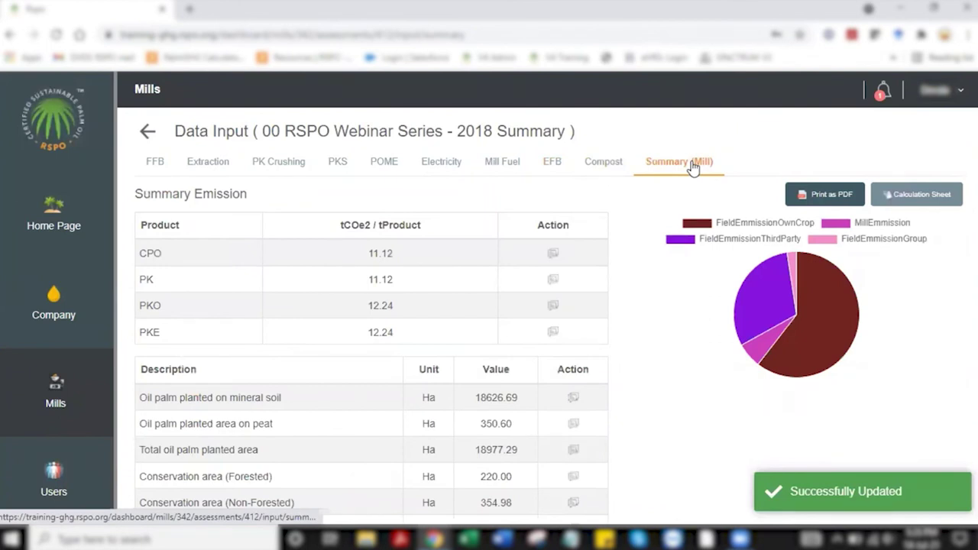
# - Scroll through the mill summary tables and charts, totalling -3923.26 tCO2 and 57058.82 tCO2e
pyautogui.scroll(-2, 689, 237)
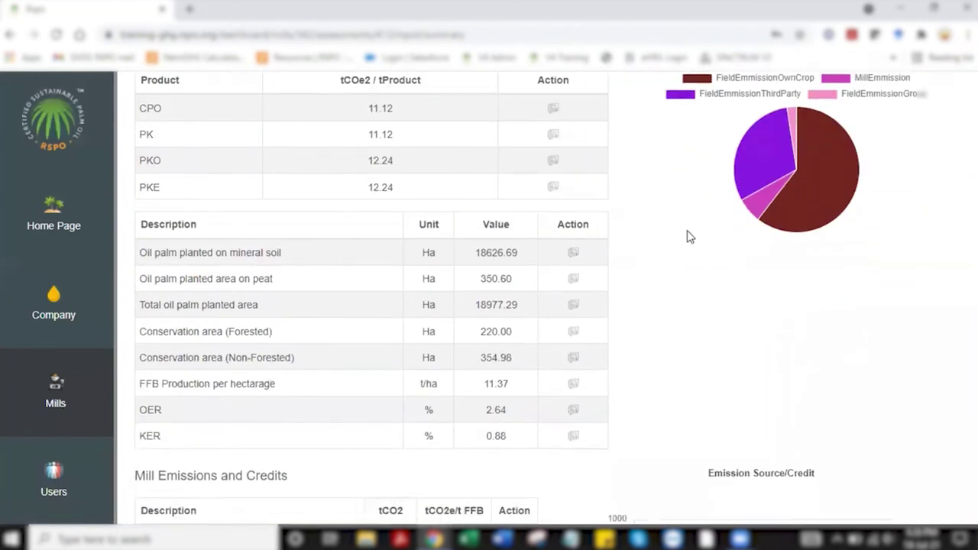
pyautogui.scroll(-2, 690, 236)
pyautogui.scroll(-4, 690, 237)
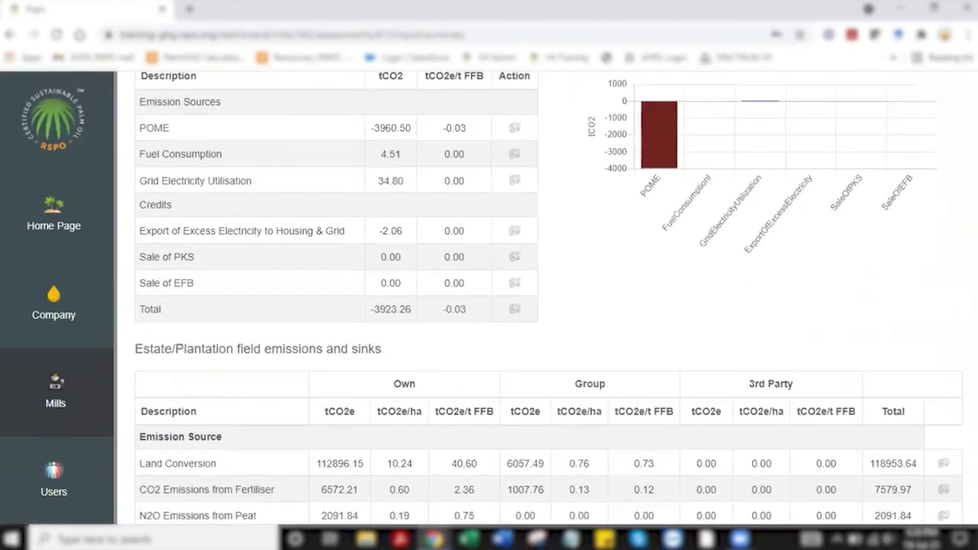
pyautogui.scroll(-3, 534, 218)
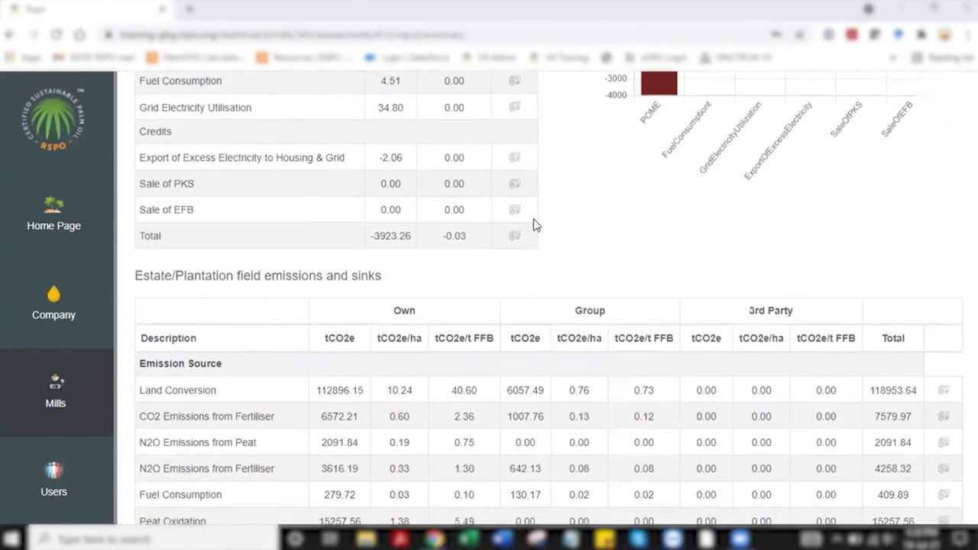
pyautogui.scroll(-5, 534, 219)
pyautogui.scroll(5, 532, 220)
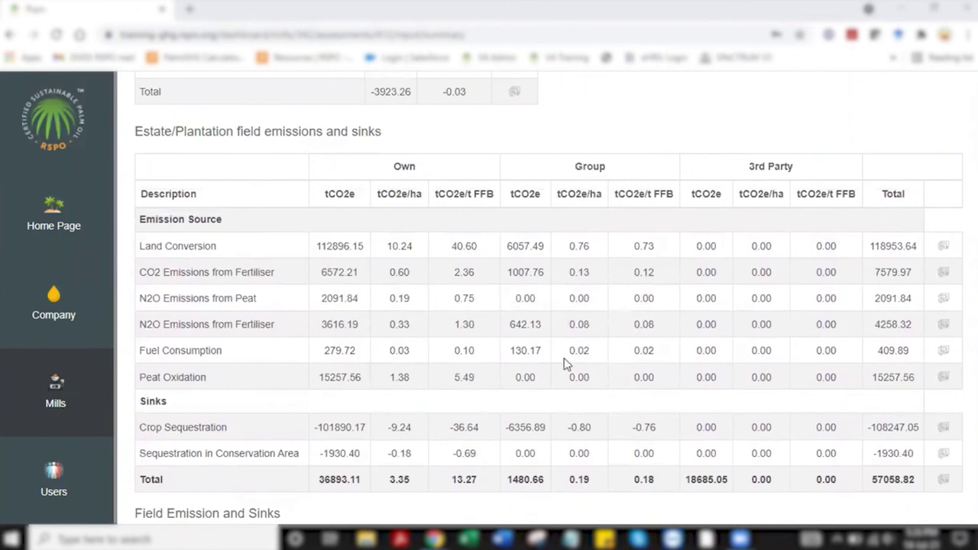
pyautogui.scroll(-10, 566, 363)
pyautogui.scroll(9, 530, 298)
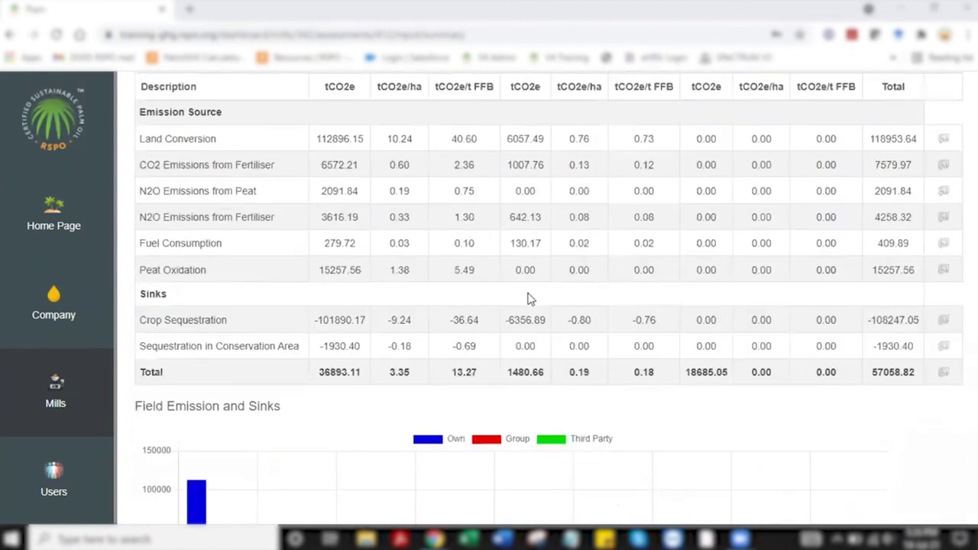
pyautogui.scroll(5, 530, 298)
pyautogui.scroll(1, 531, 298)
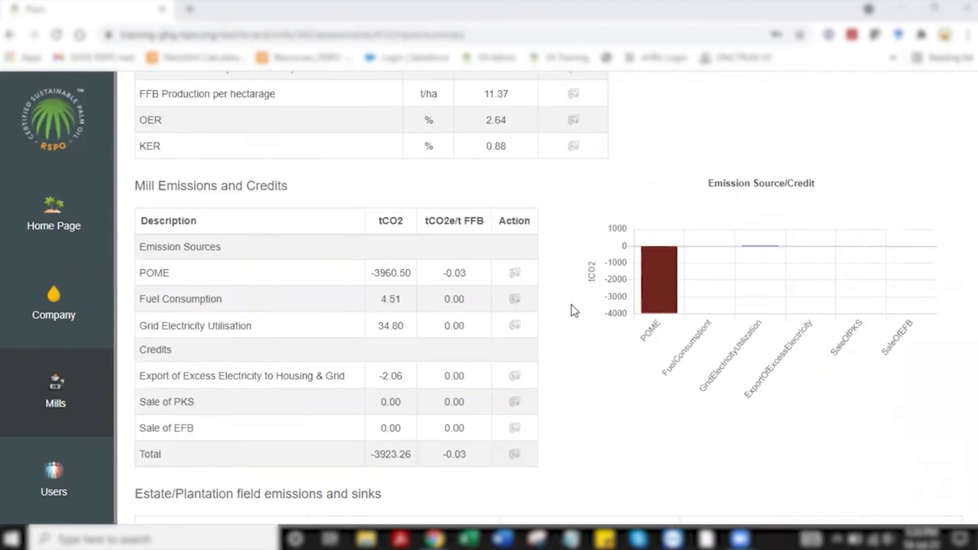
pyautogui.scroll(6, 646, 280)
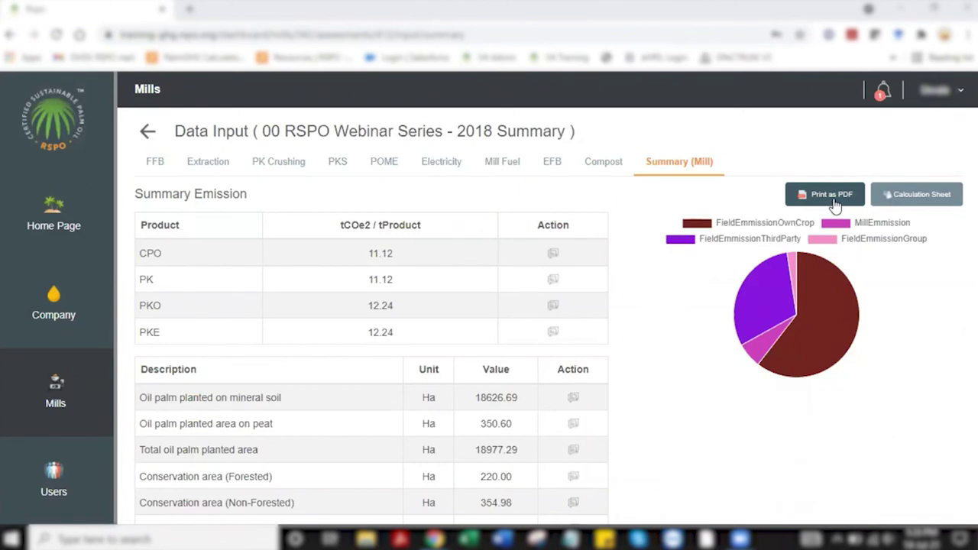
pyautogui.click(903, 197)
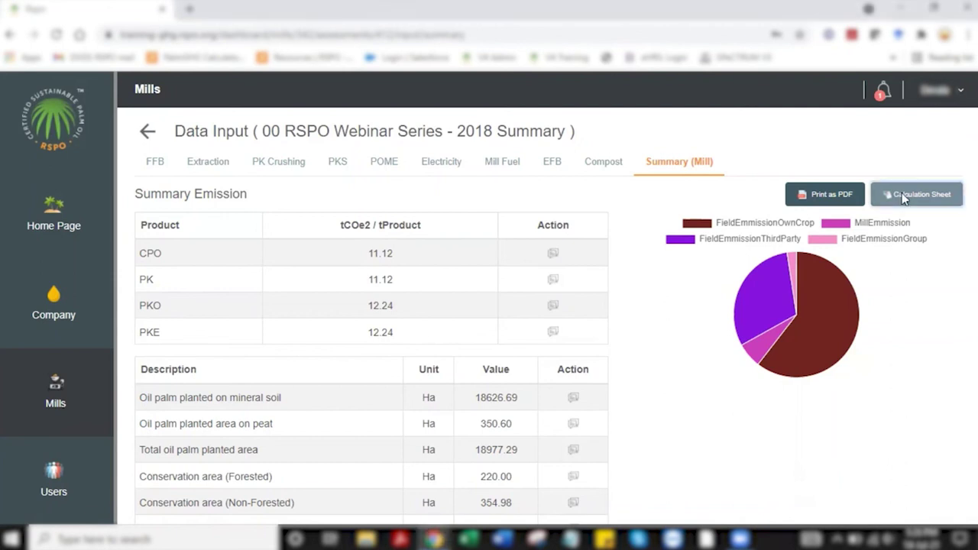
pyautogui.scroll(-1, 385, 259)
pyautogui.scroll(-5, 385, 259)
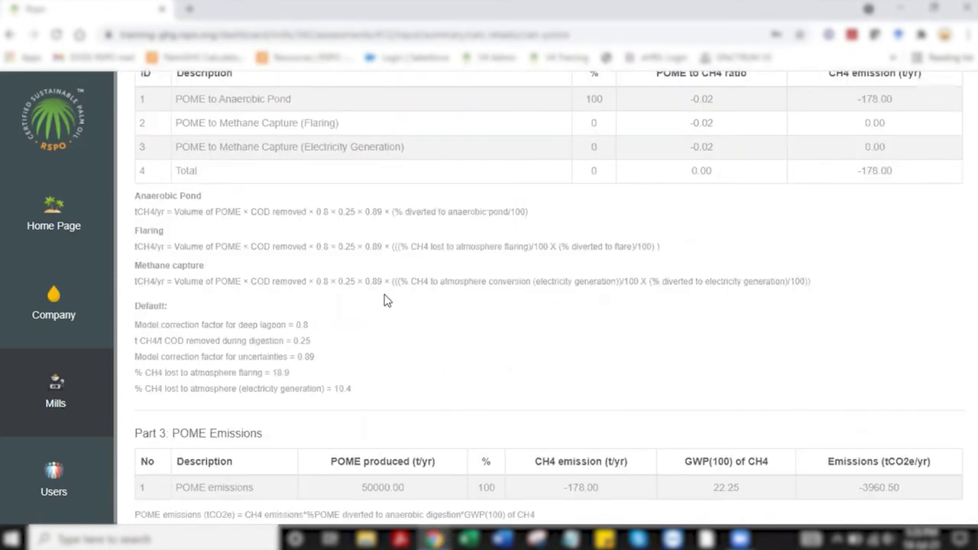
pyautogui.moveTo(351, 389); pyautogui.dragTo(148, 196)
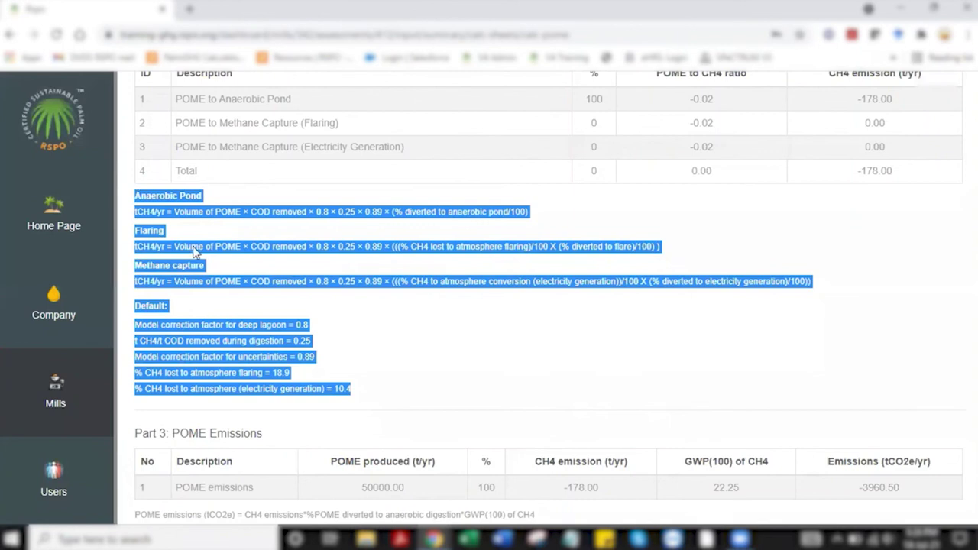